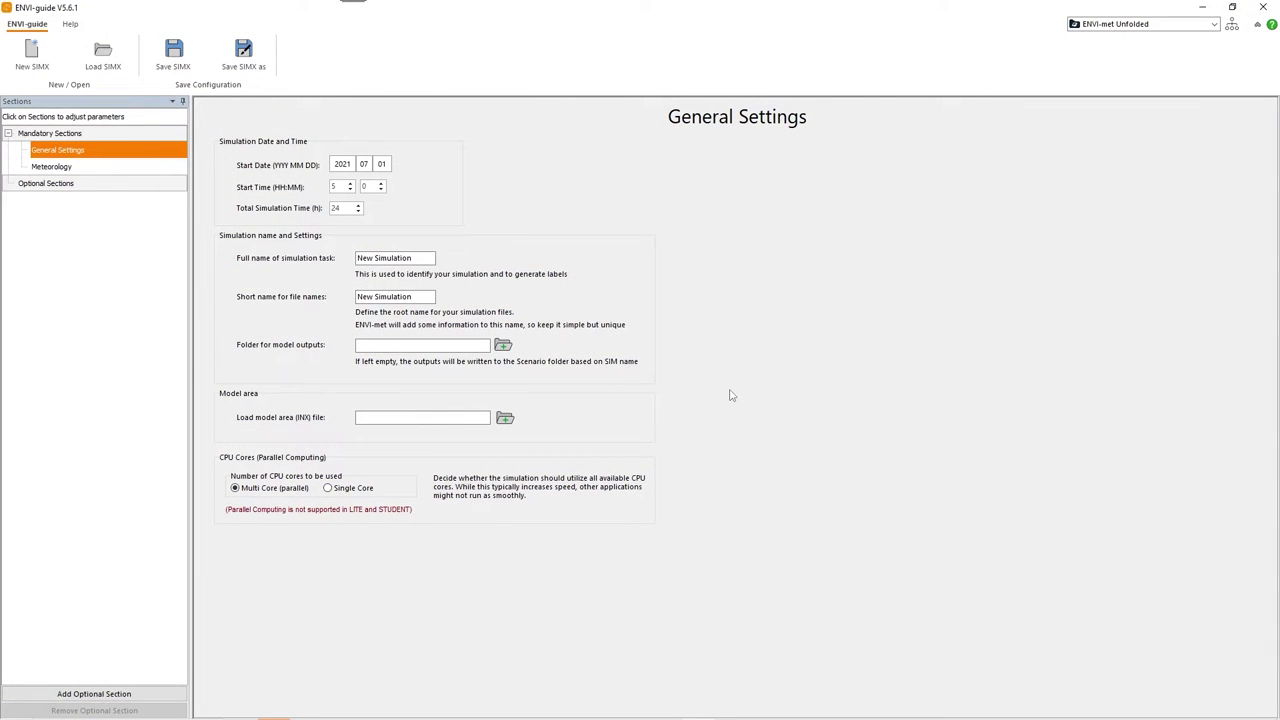
Set the start year to 2022 and name the run 'ENVI-met Unfolded', short name 'Unfolded'
click(355, 164)
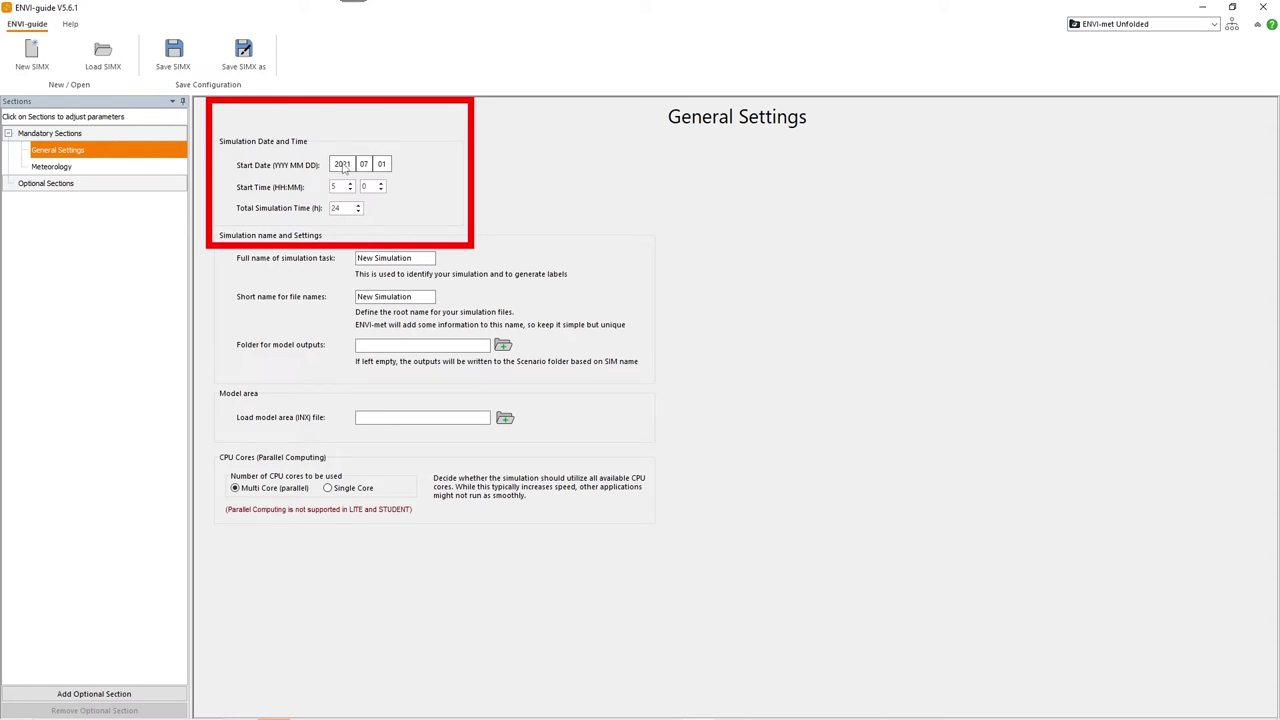
click(346, 231)
click(357, 207)
key(Tab)
text(EN)
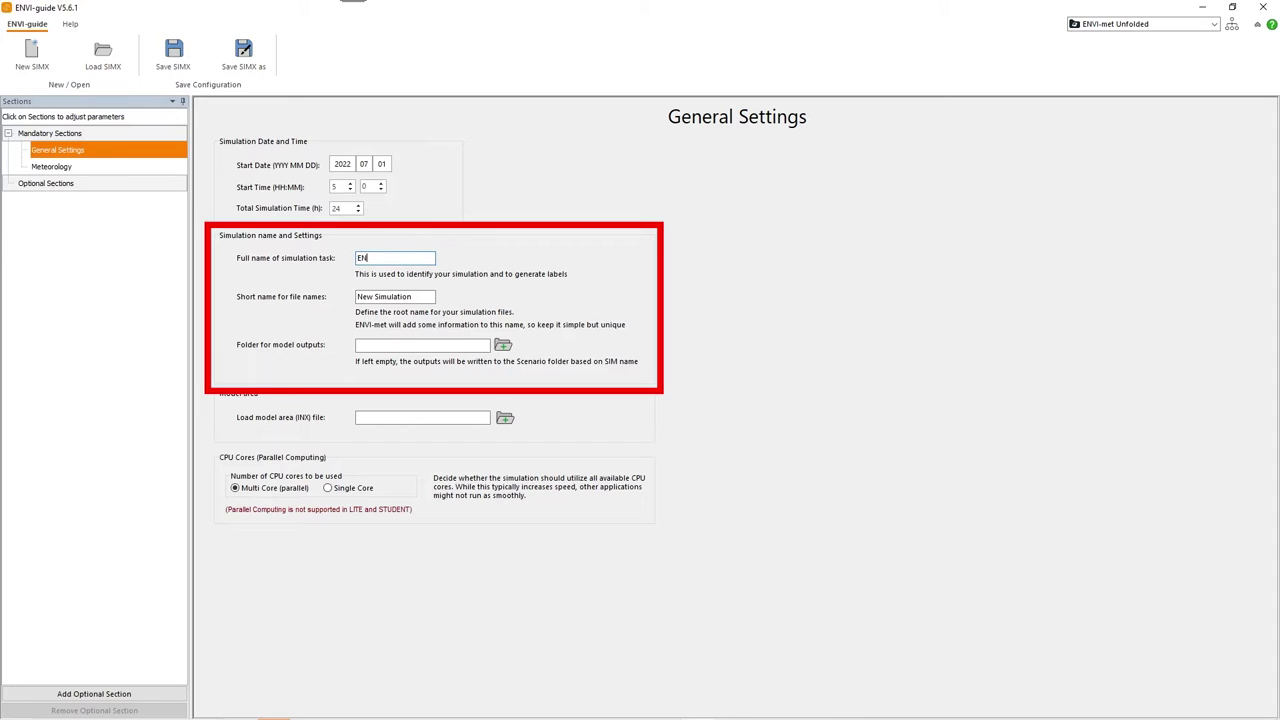
text(VI-met Unfolded)
key(Tab)
text(Unfolded)
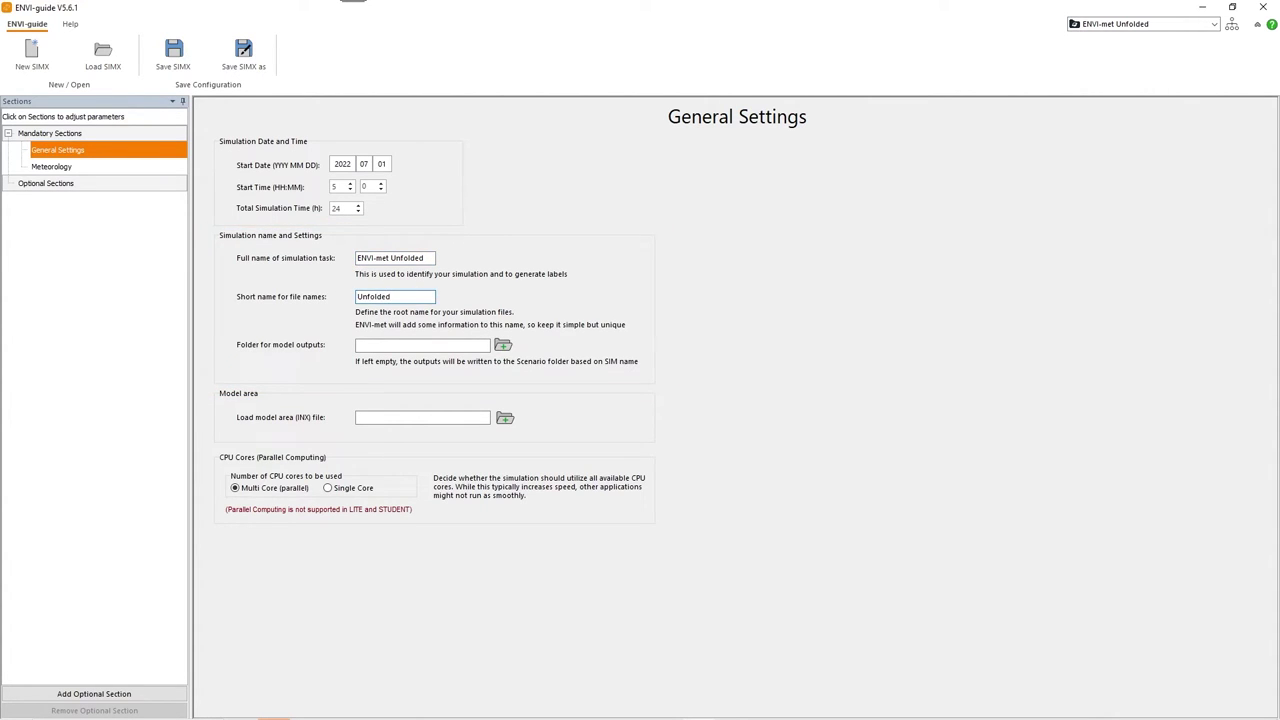
Output to F:\Unfolded, load NewArea.INX as the model area, and use a single CPU core
click(502, 344)
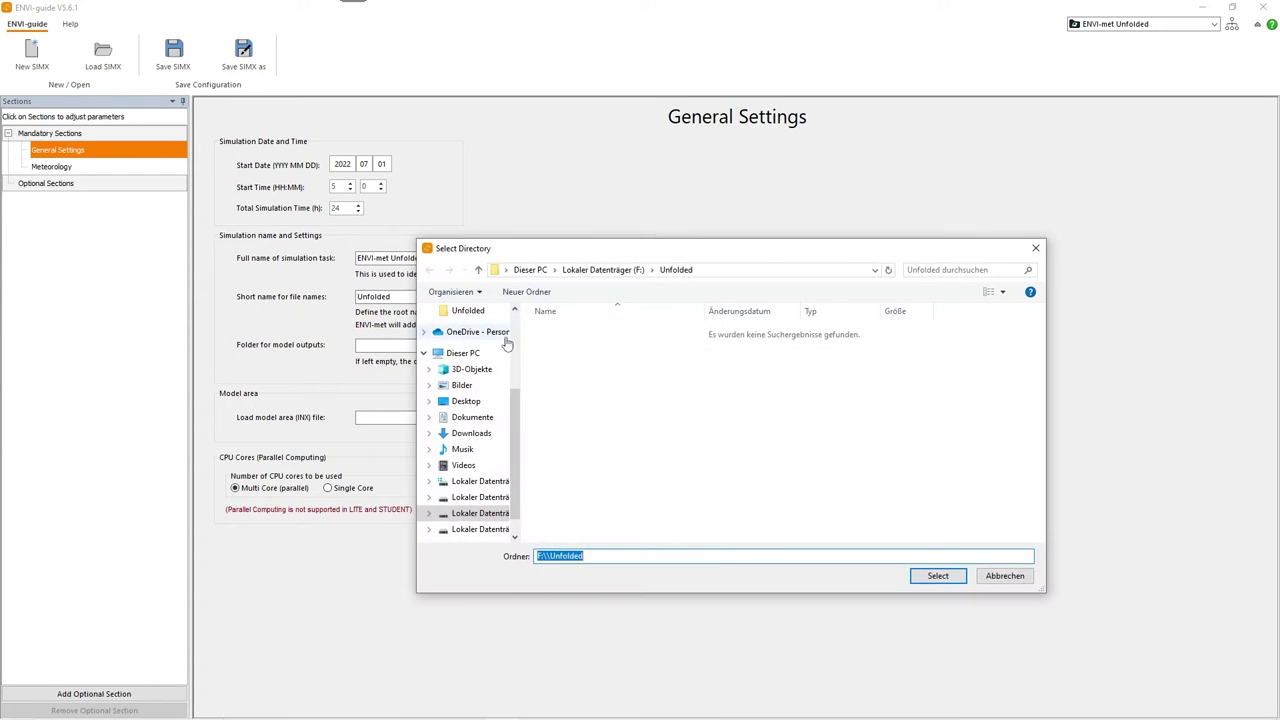
click(640, 345)
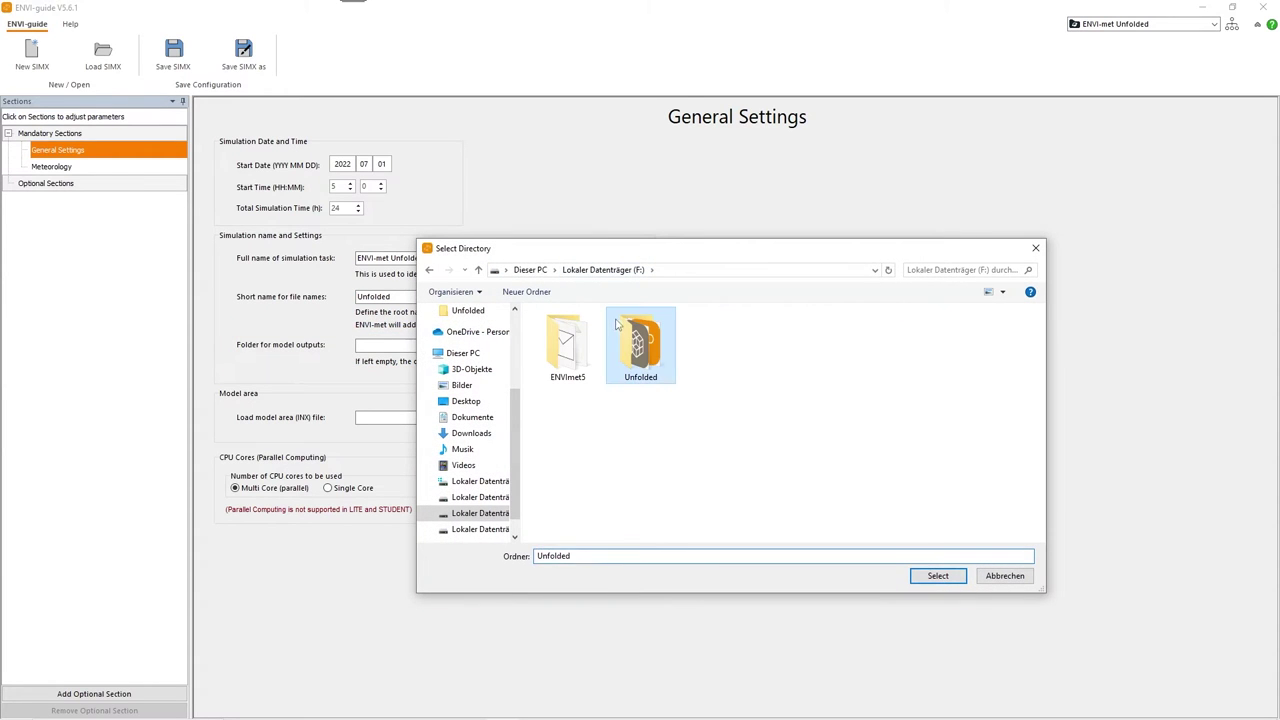
click(937, 575)
click(504, 417)
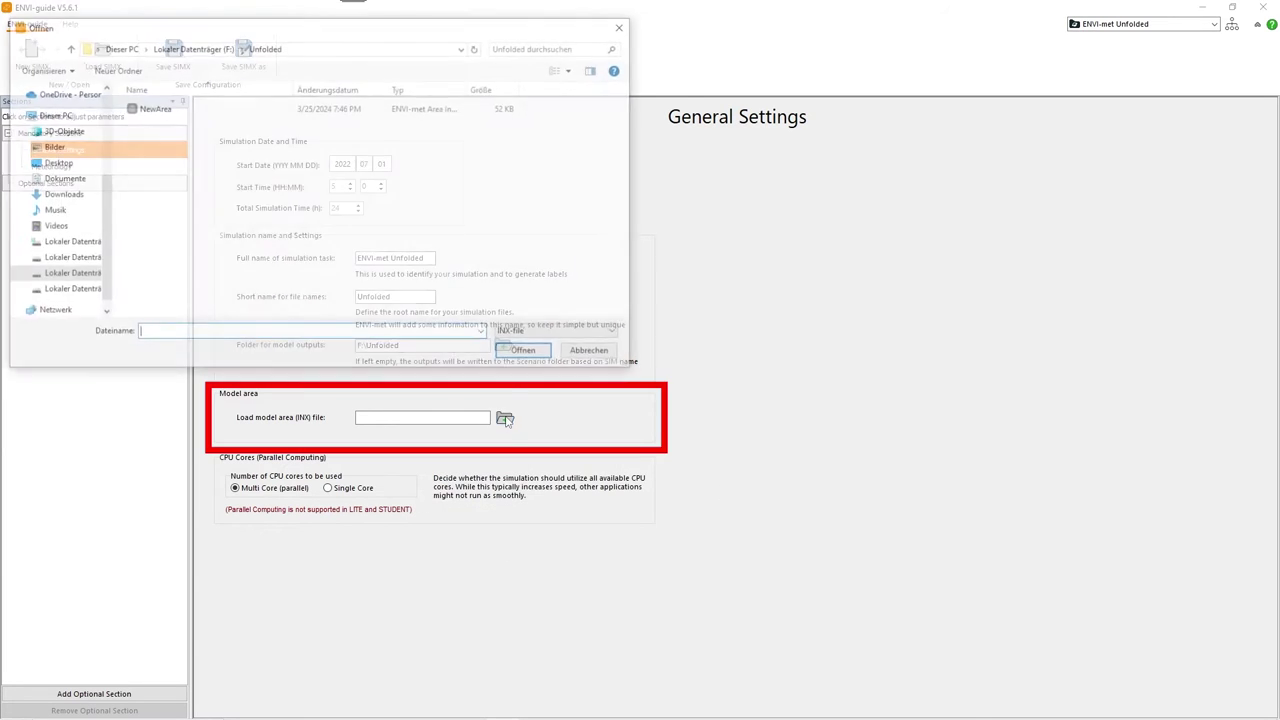
click(180, 108)
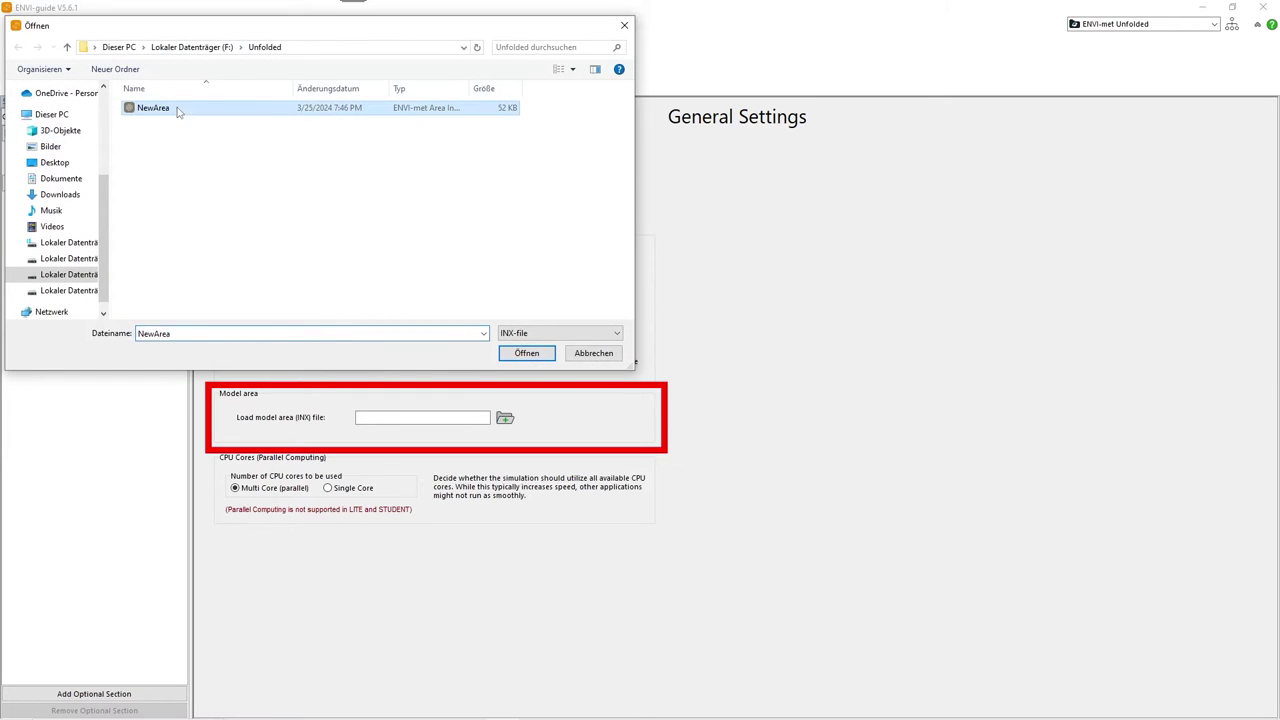
click(524, 353)
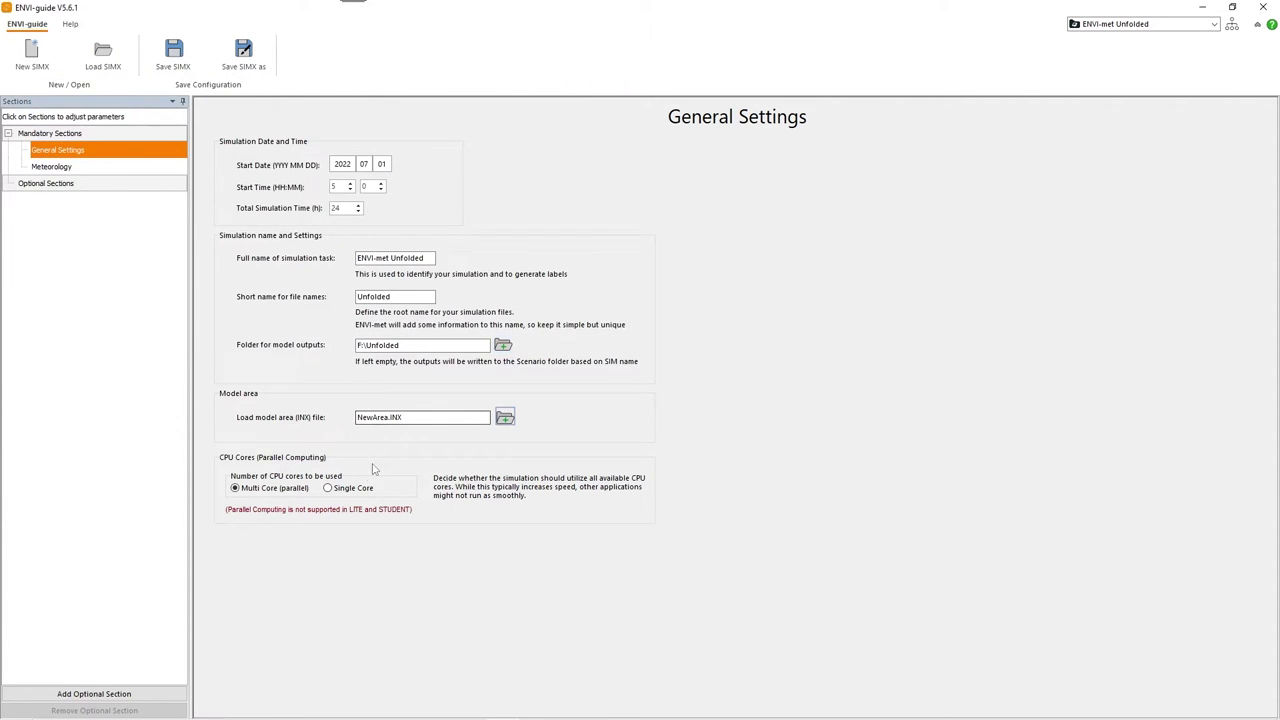
click(328, 488)
click(55, 170)
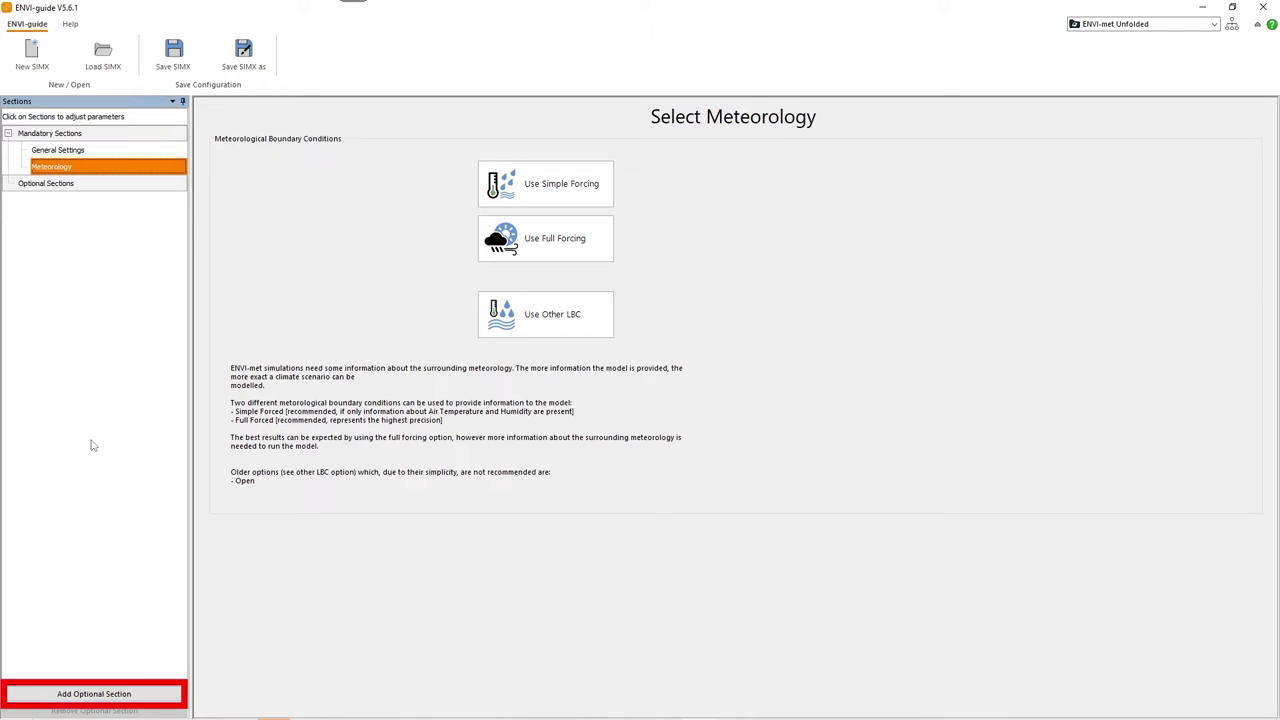
Add the Soil Section from the optional sections, then reopen the Add Optional Sections list
click(104, 696)
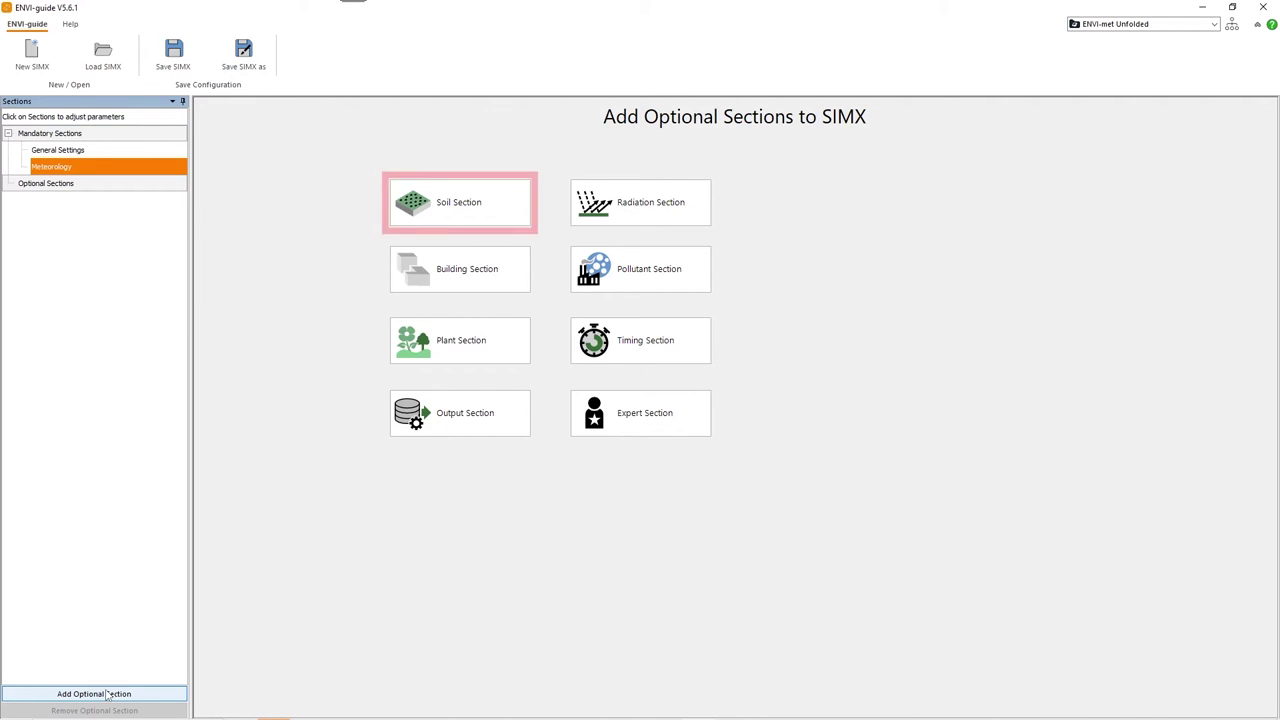
click(445, 212)
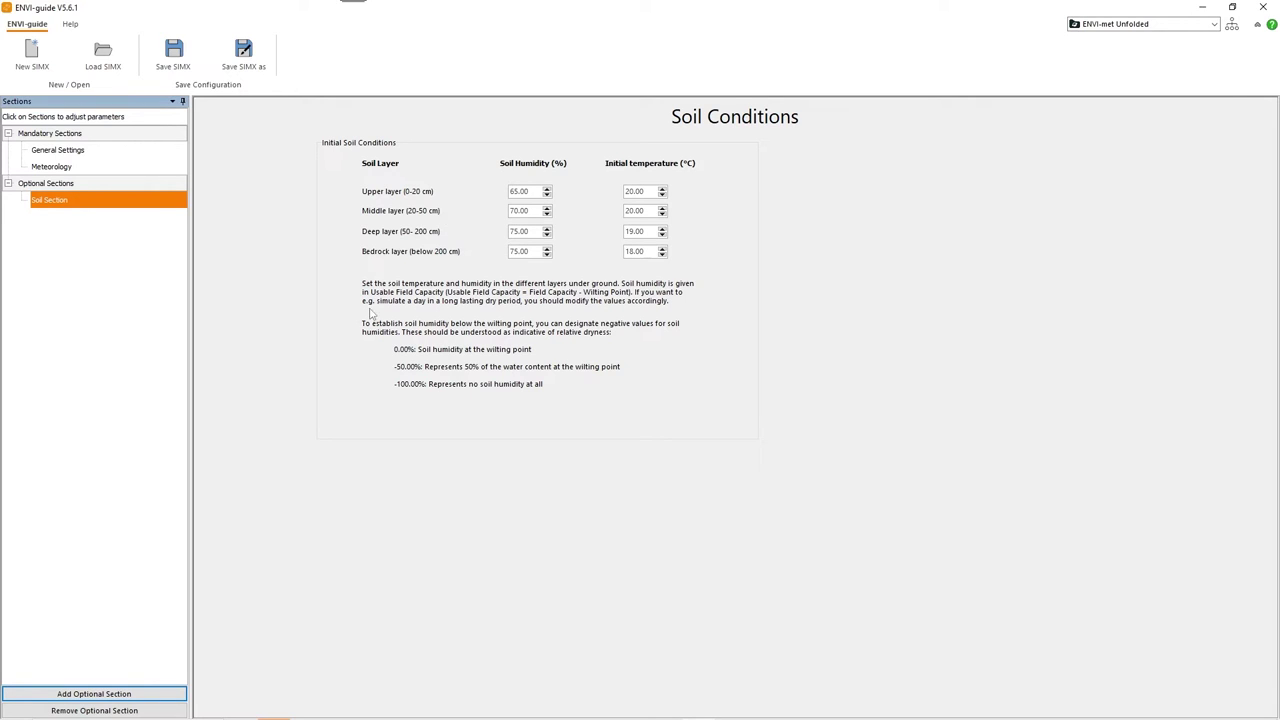
click(119, 698)
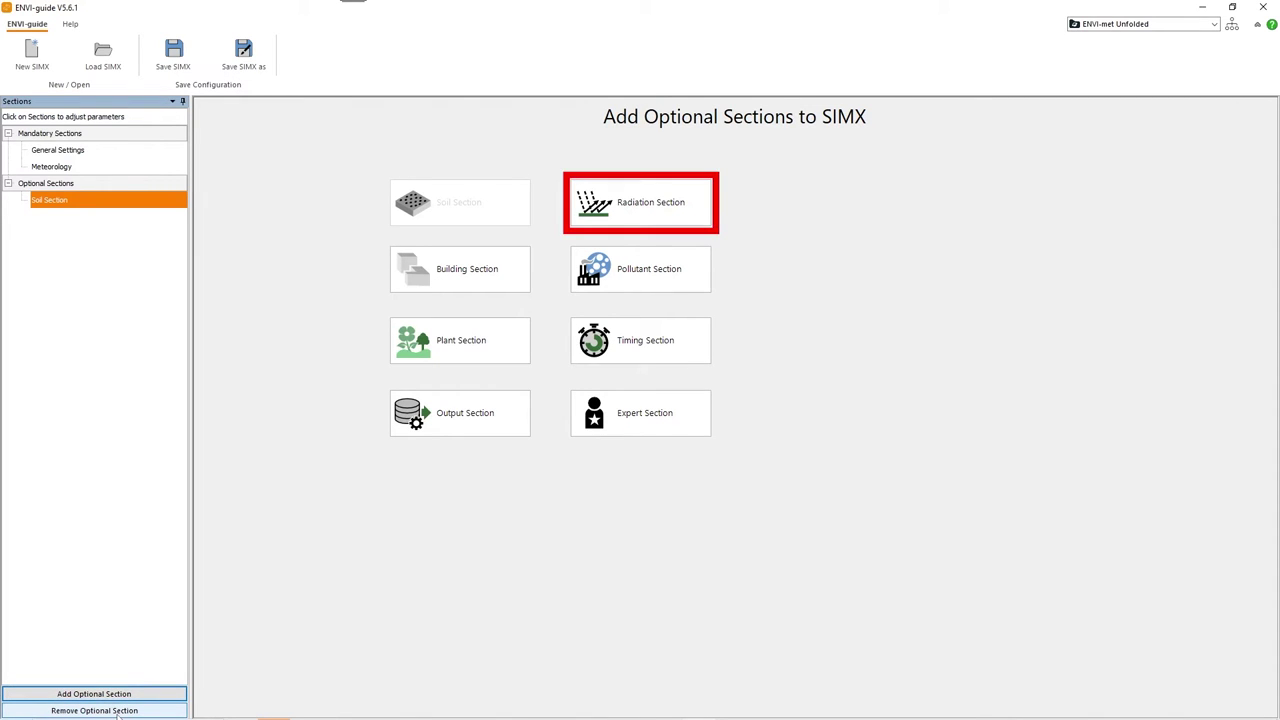
Add the Radiation section, keeping VDI 2008 projection factor and the ACRT module on
click(592, 208)
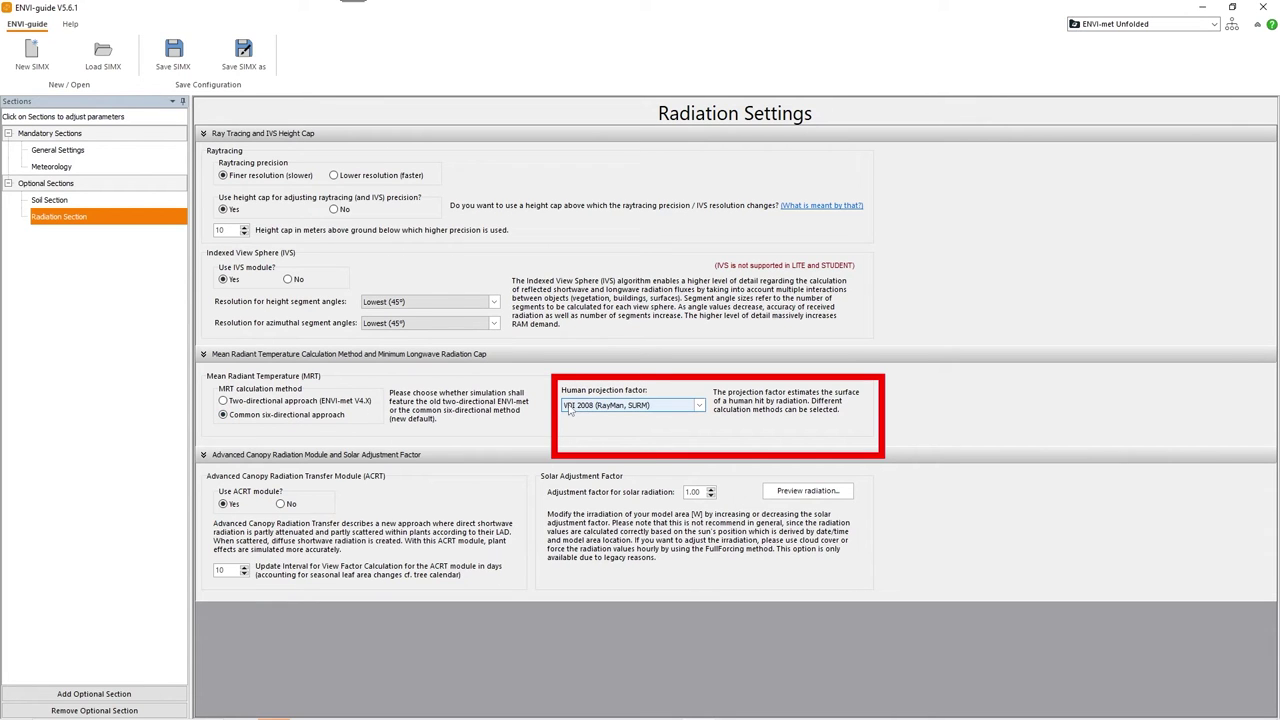
click(677, 414)
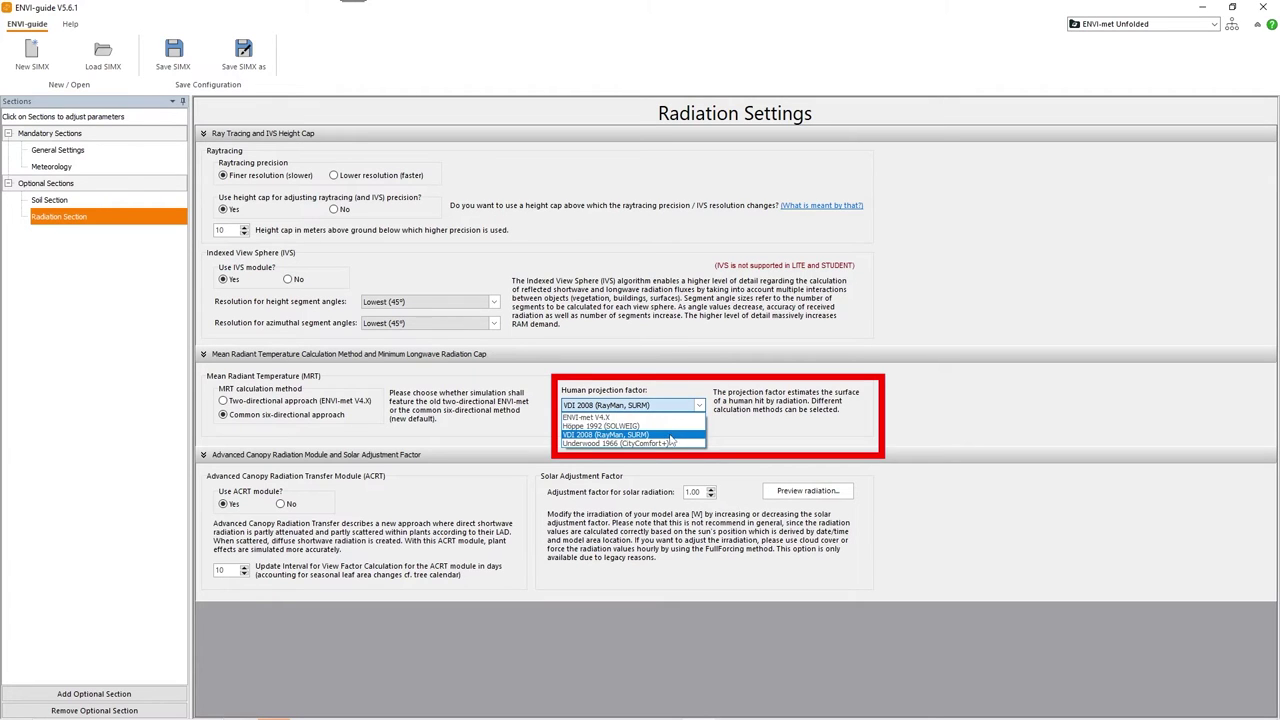
click(671, 437)
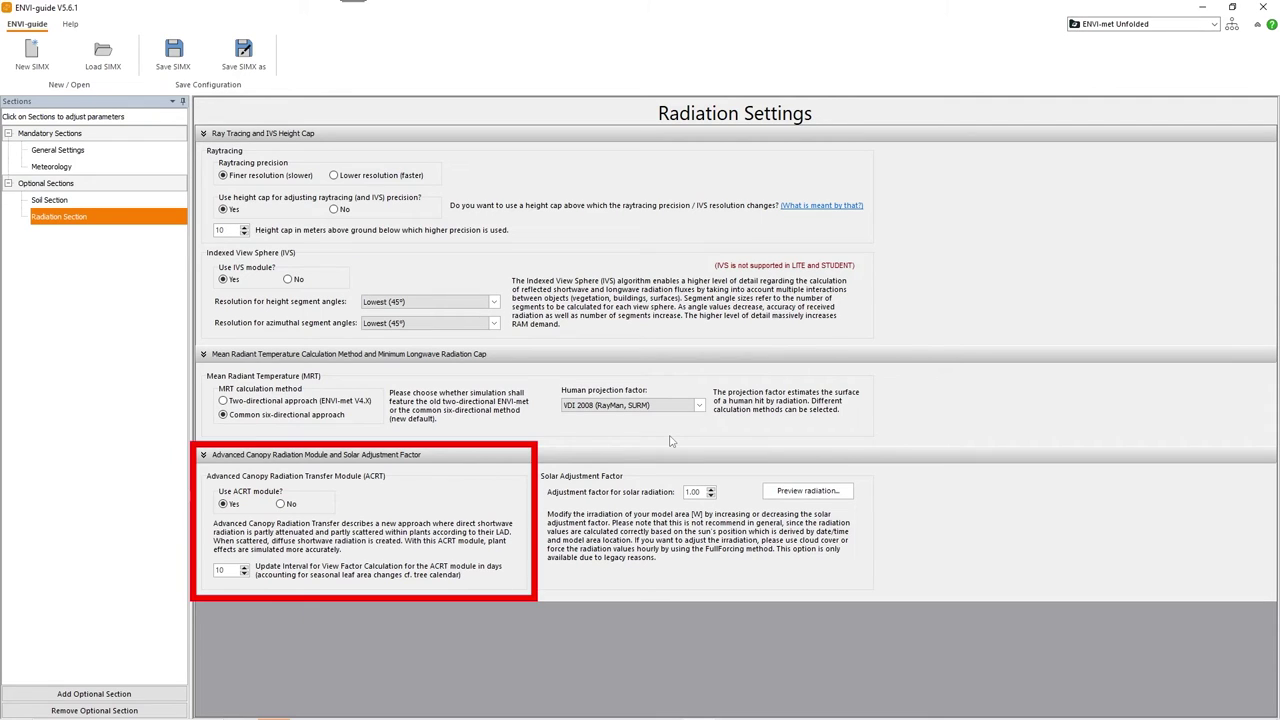
click(280, 504)
click(236, 511)
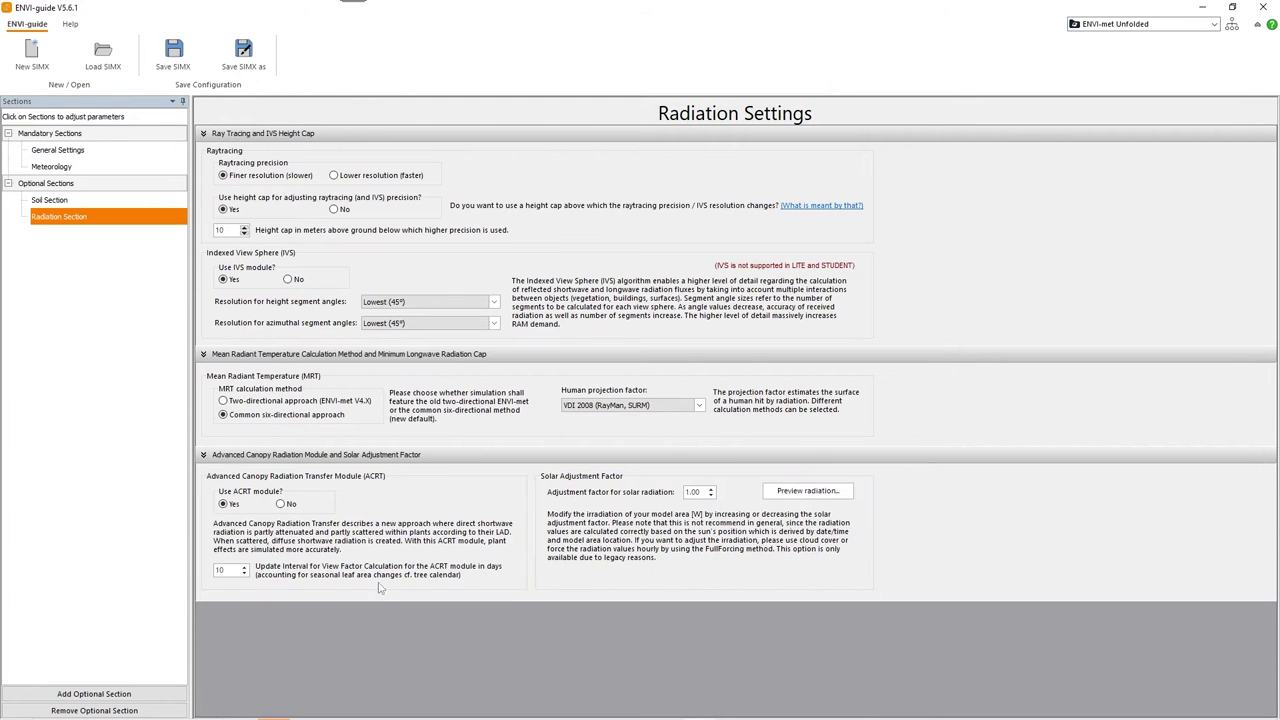
click(166, 694)
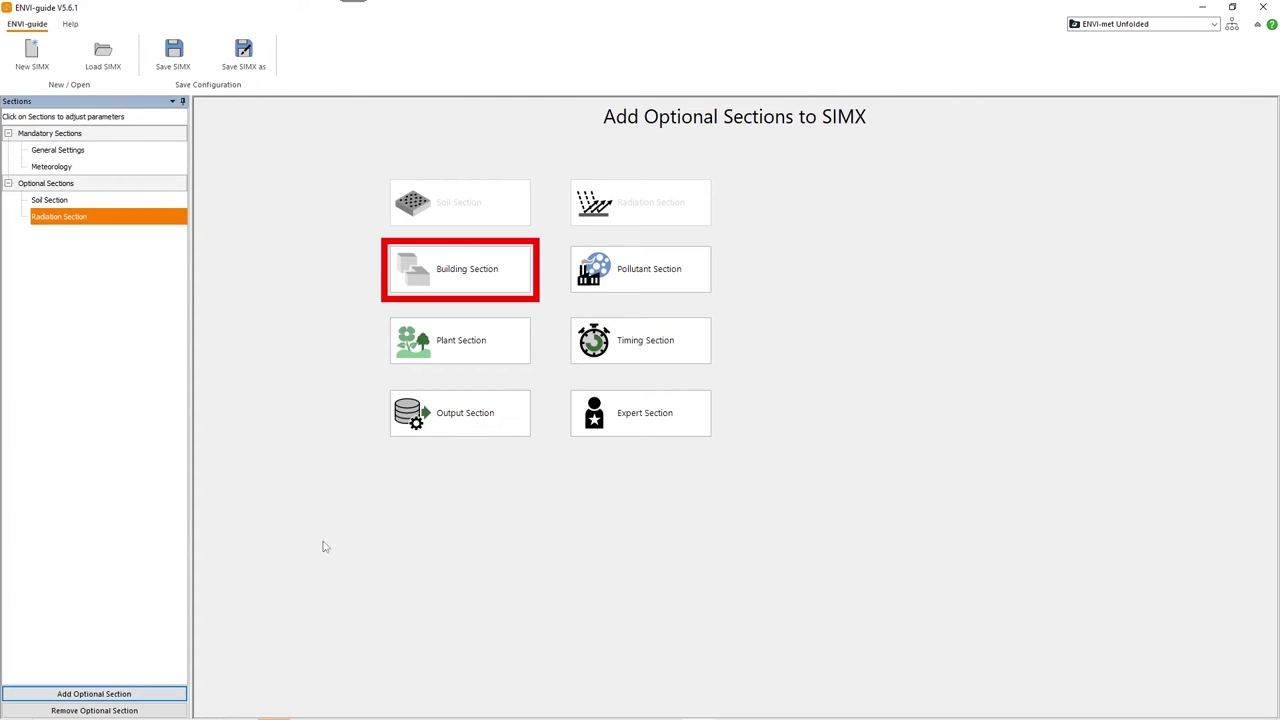
Add the Building section with indoor temperature at 20.00 °C and the constant-temperature option set
click(440, 284)
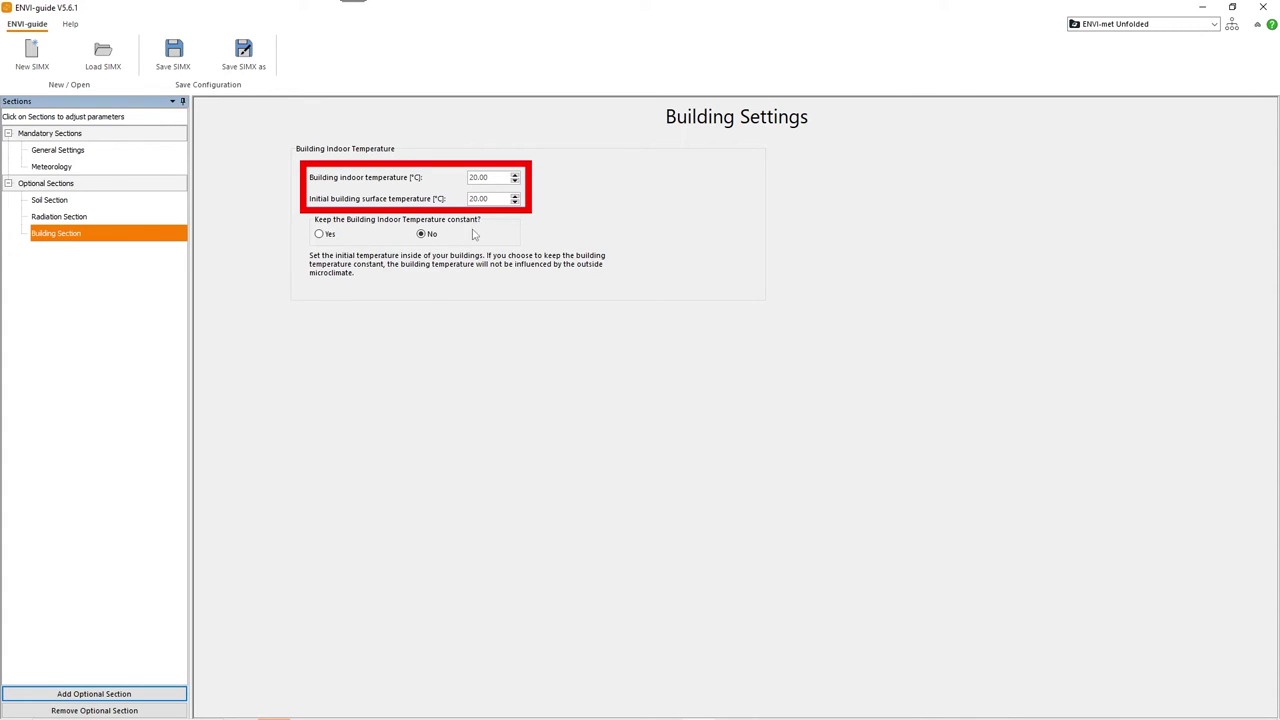
click(515, 176)
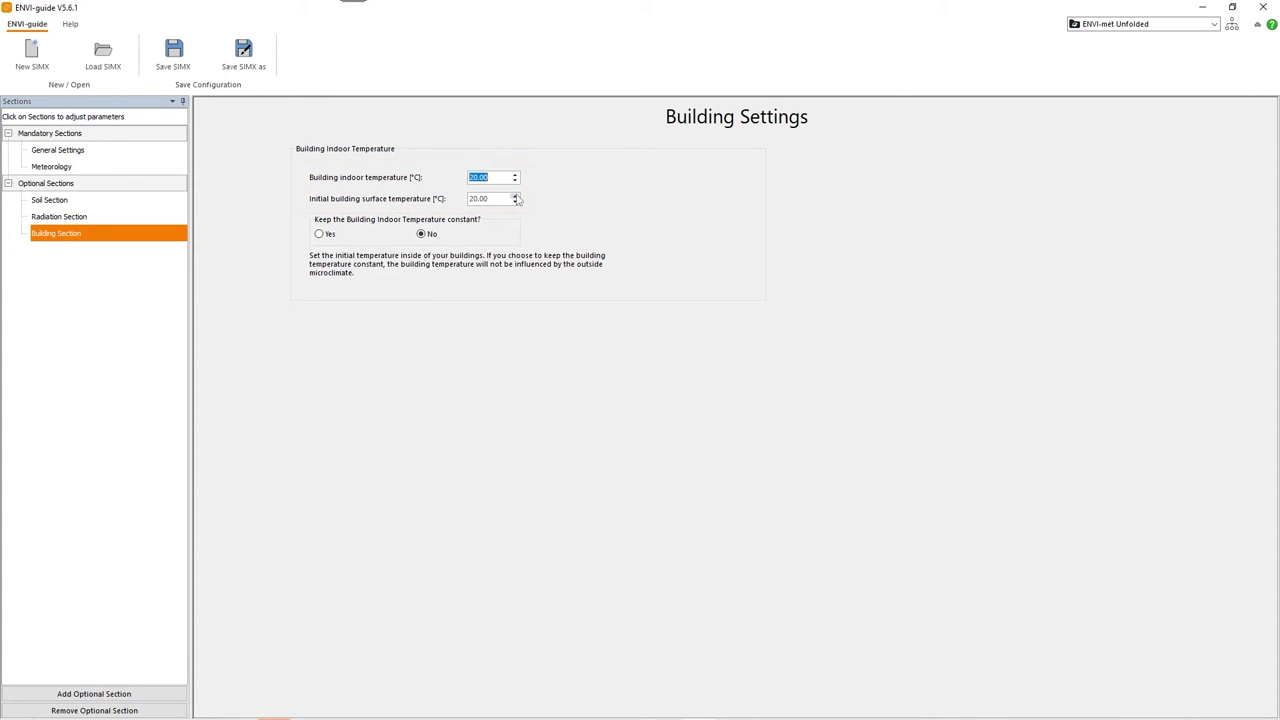
click(515, 181)
click(514, 198)
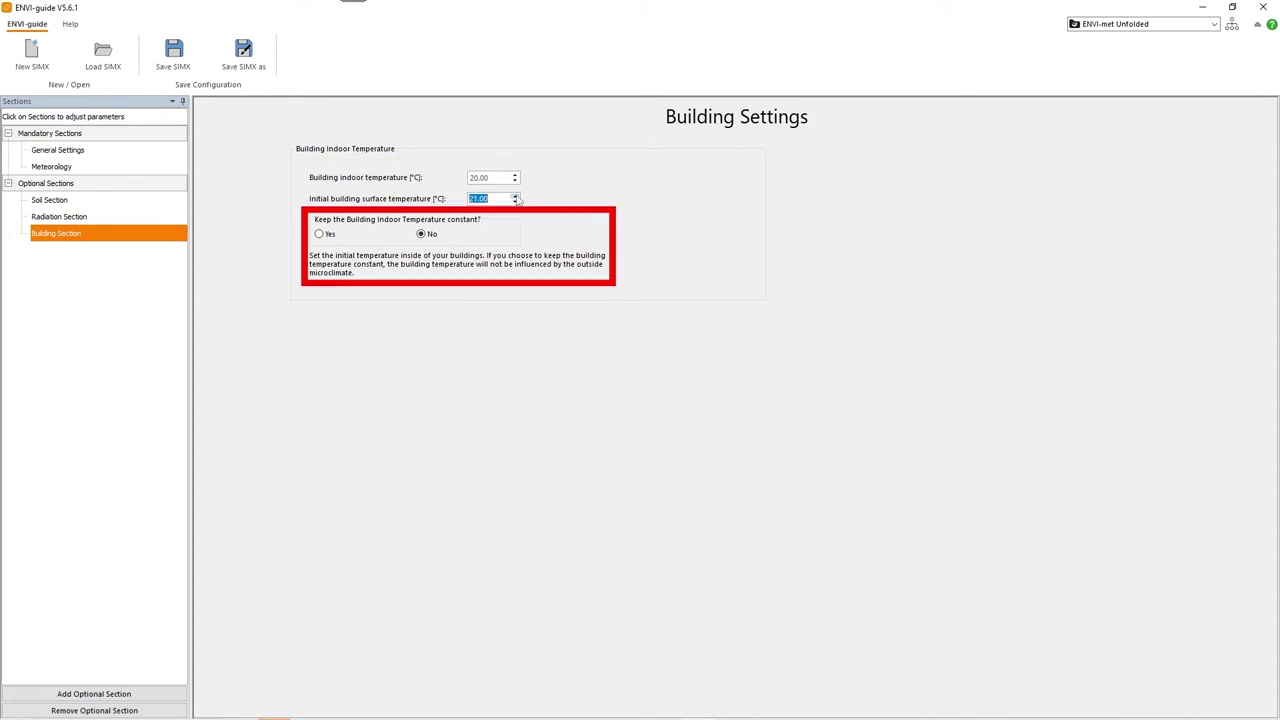
click(319, 234)
click(131, 695)
Add the Plant section with user-defined leaf transmittance, tree calendar on, and CO2 at 400 ppm
click(498, 322)
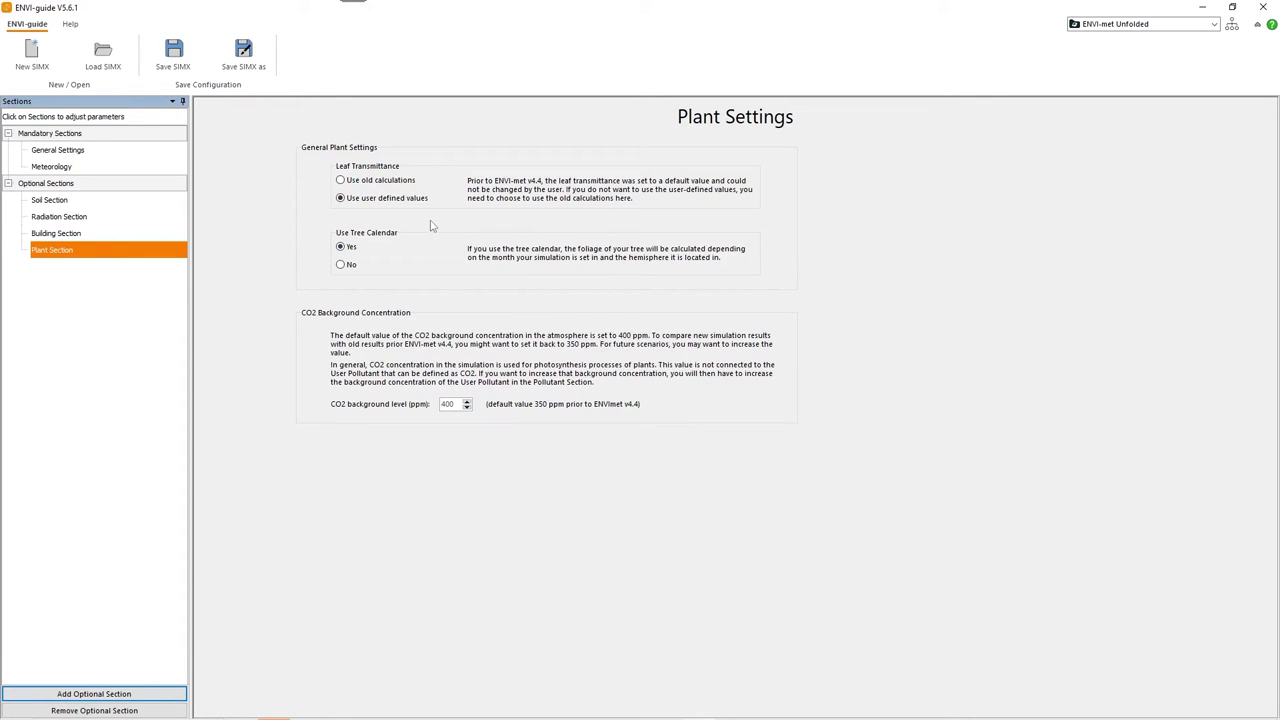
click(395, 183)
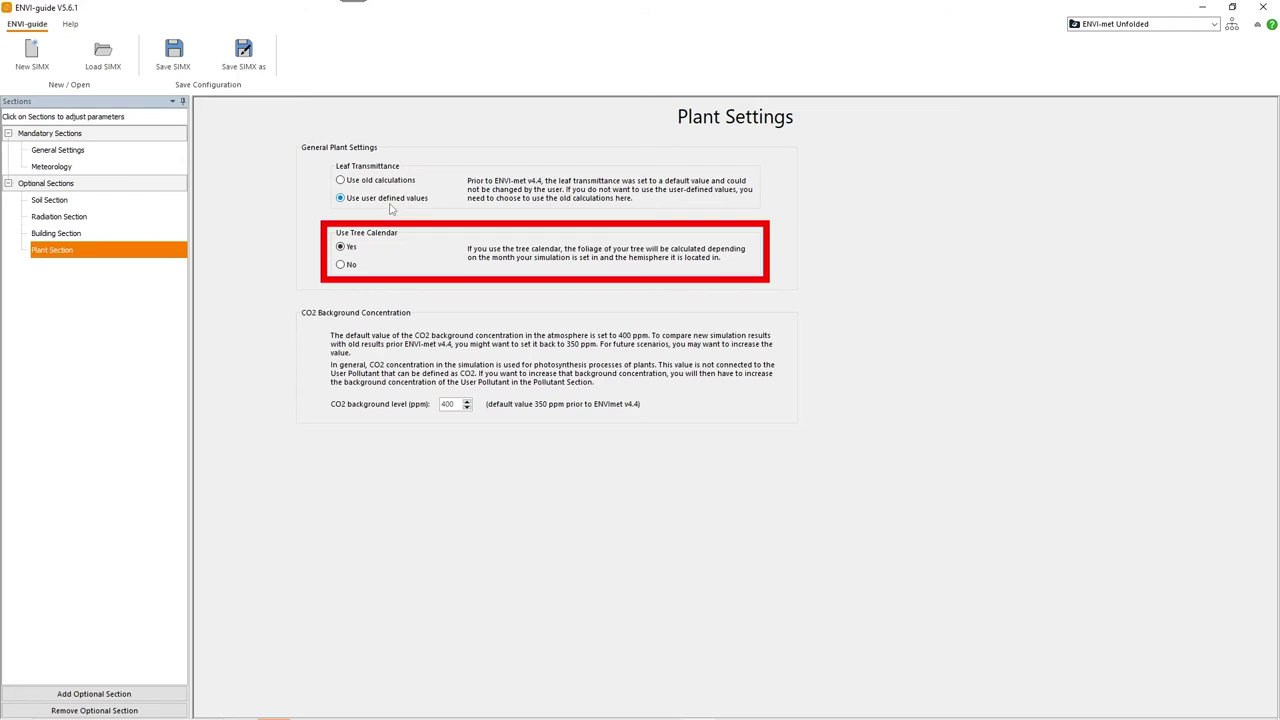
click(349, 250)
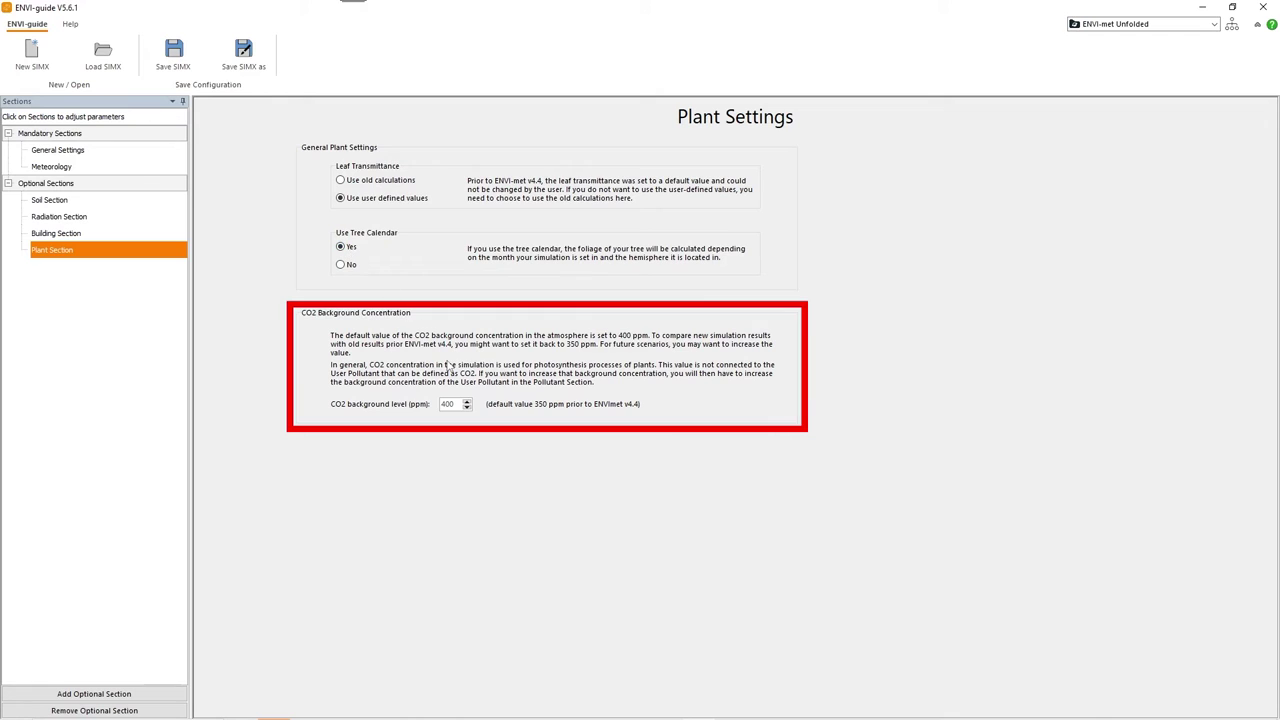
double_click(466, 401)
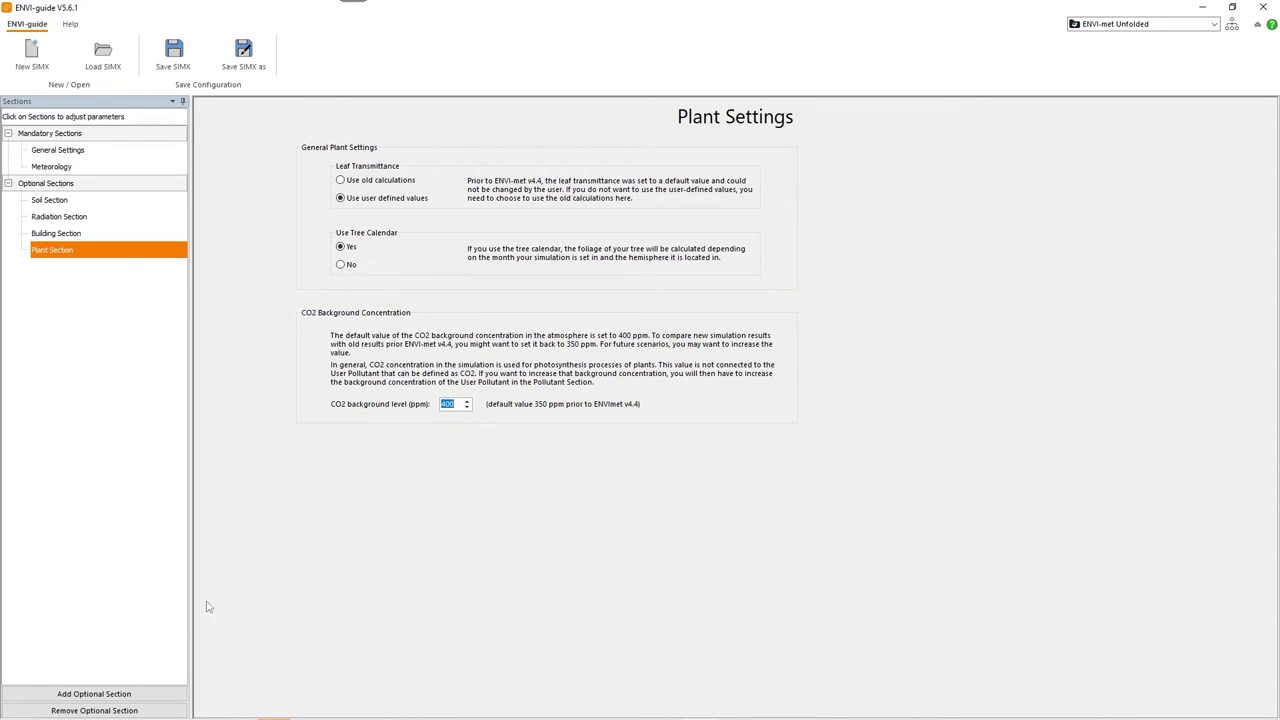
Add the Output section with supplementary NetCDF output set to No
click(128, 694)
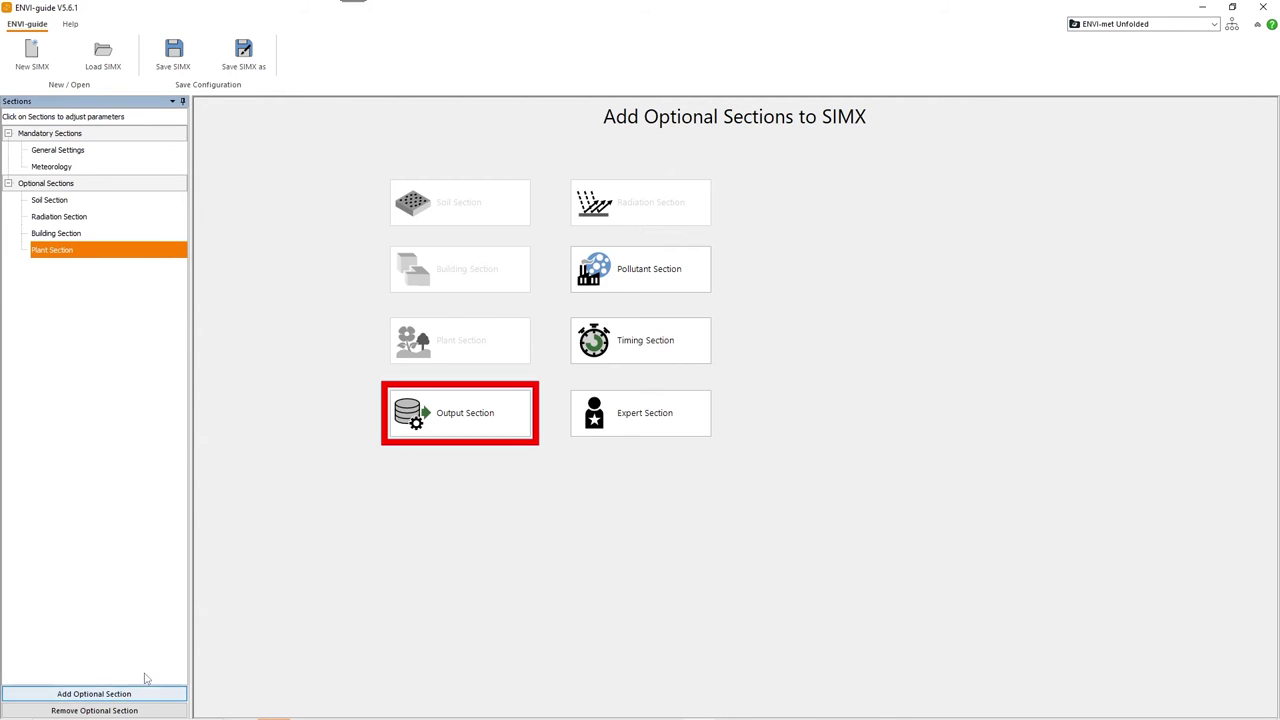
click(462, 397)
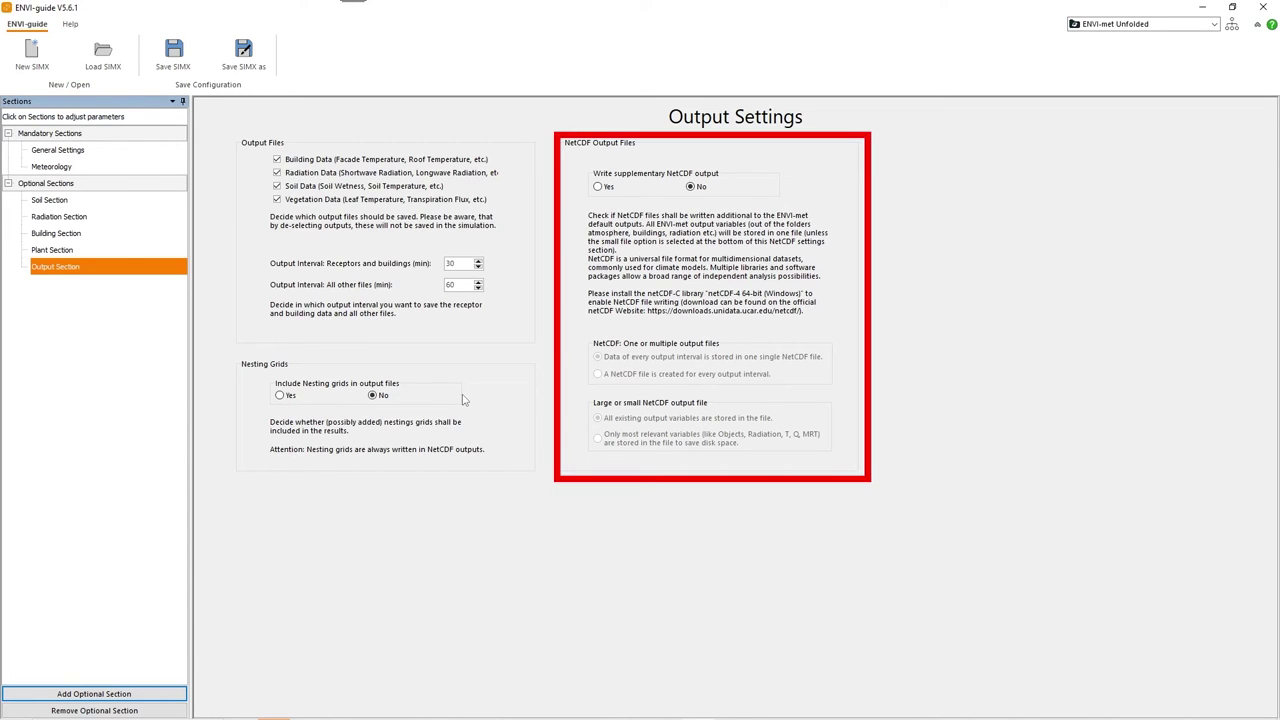
click(598, 188)
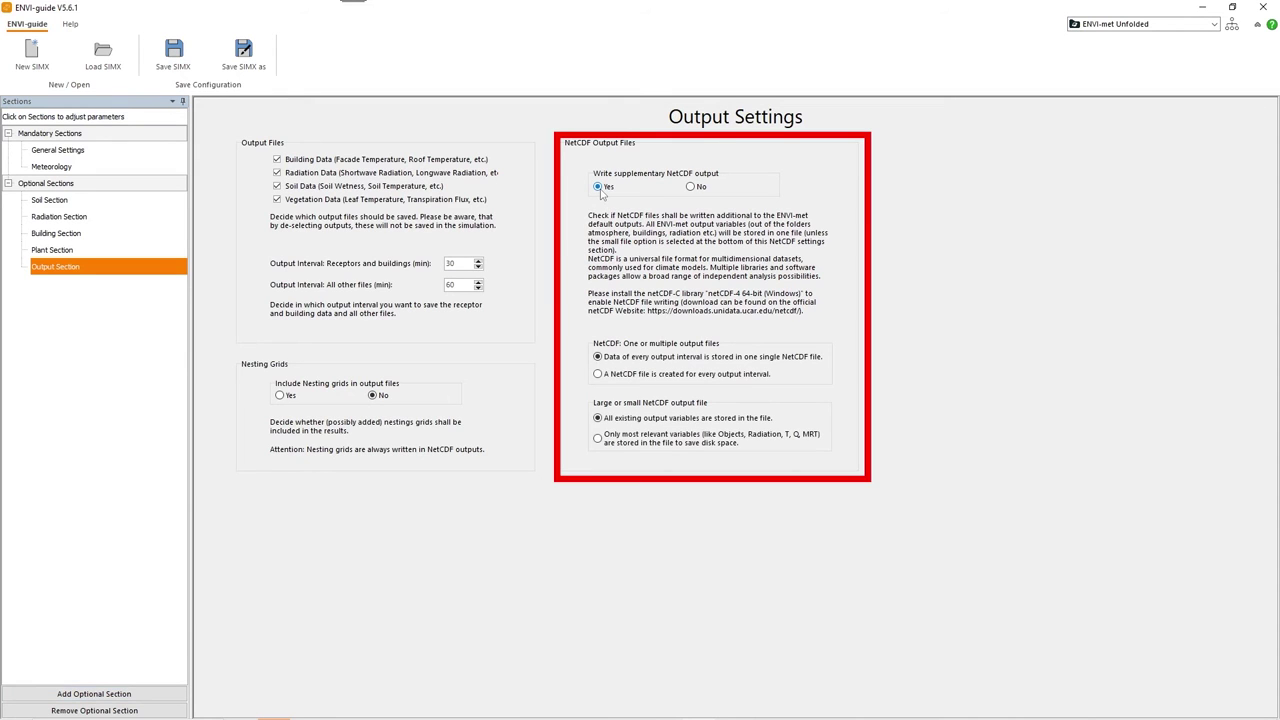
click(690, 188)
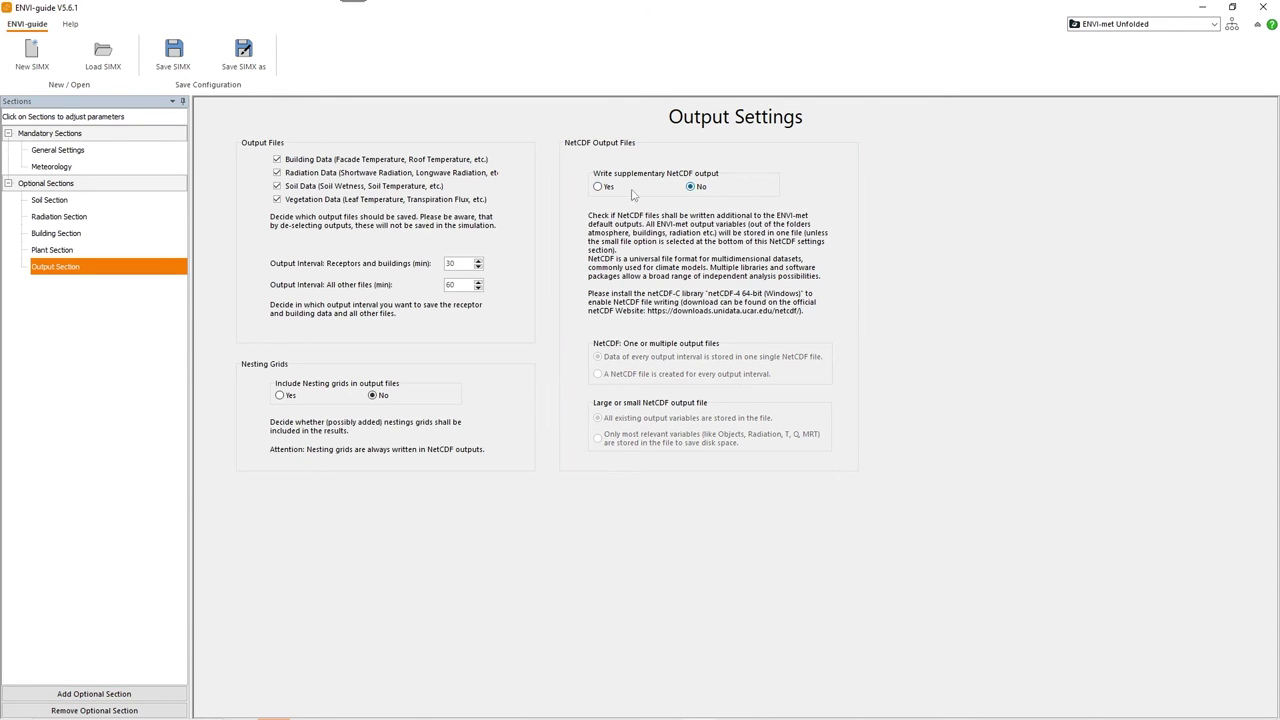
click(170, 694)
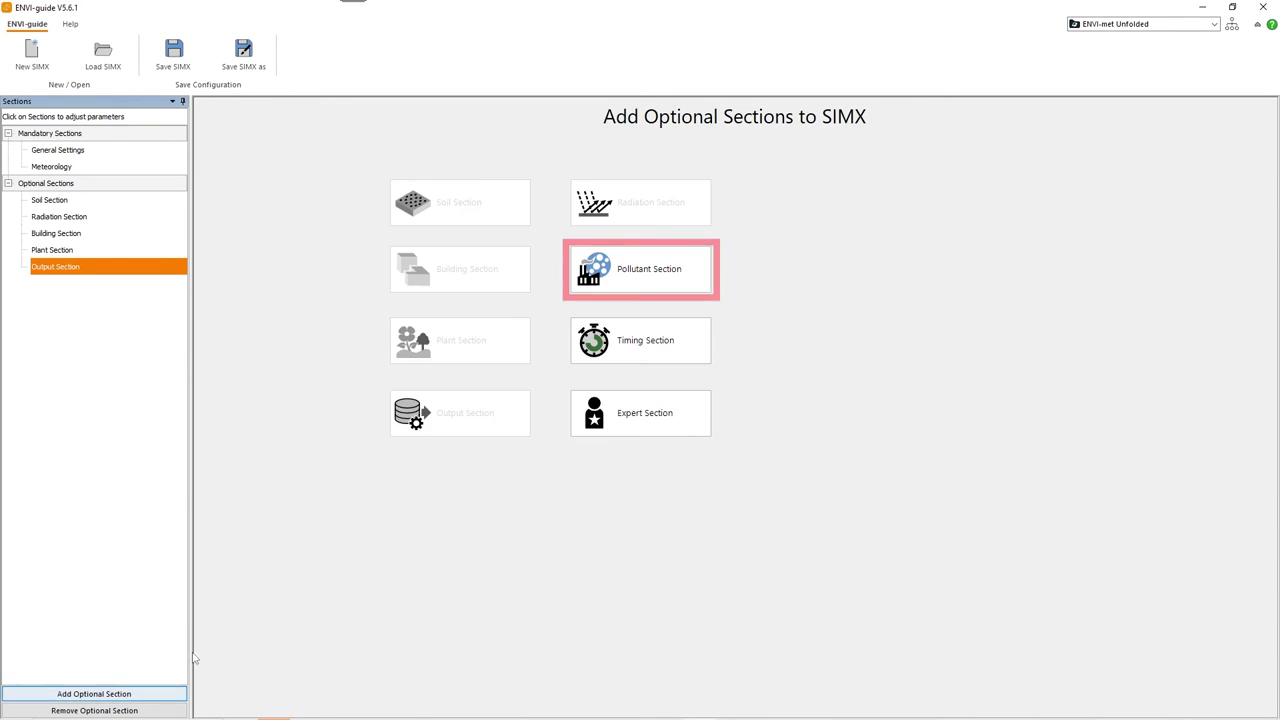
Add the Pollutant section in multi-pollutant mode with chemistry settings and NO background adjusted
click(600, 283)
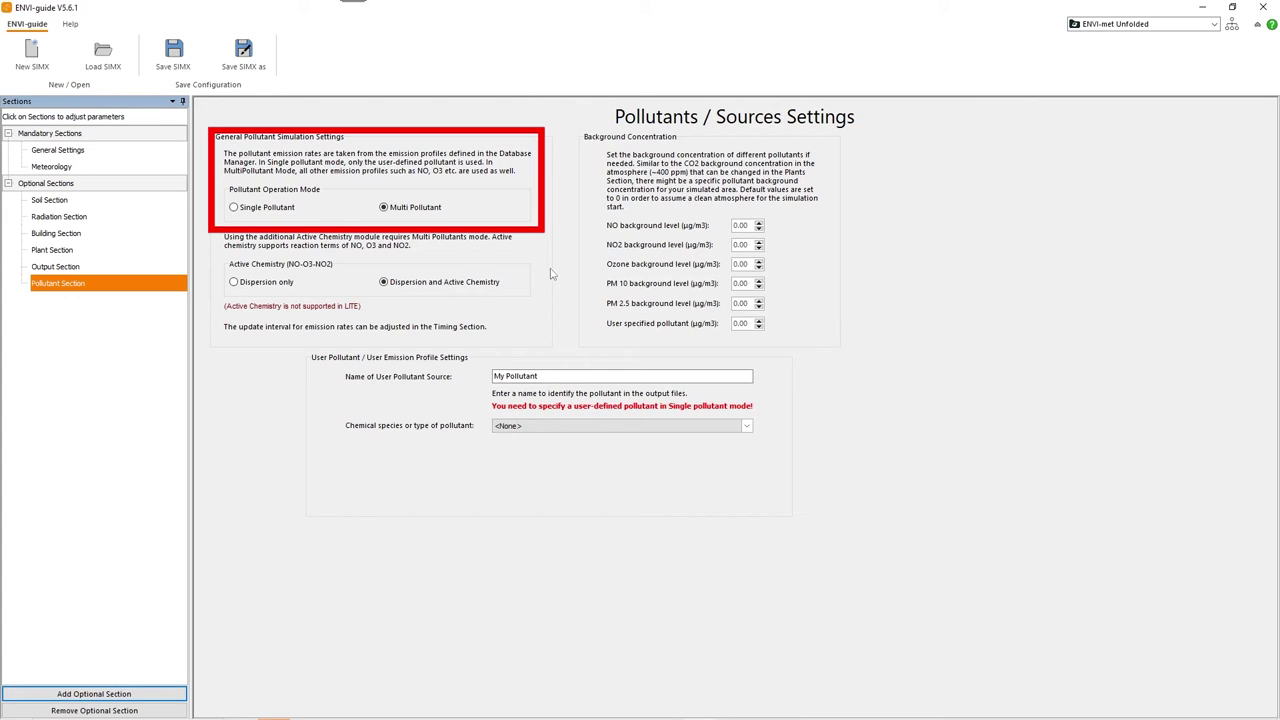
click(268, 210)
click(385, 209)
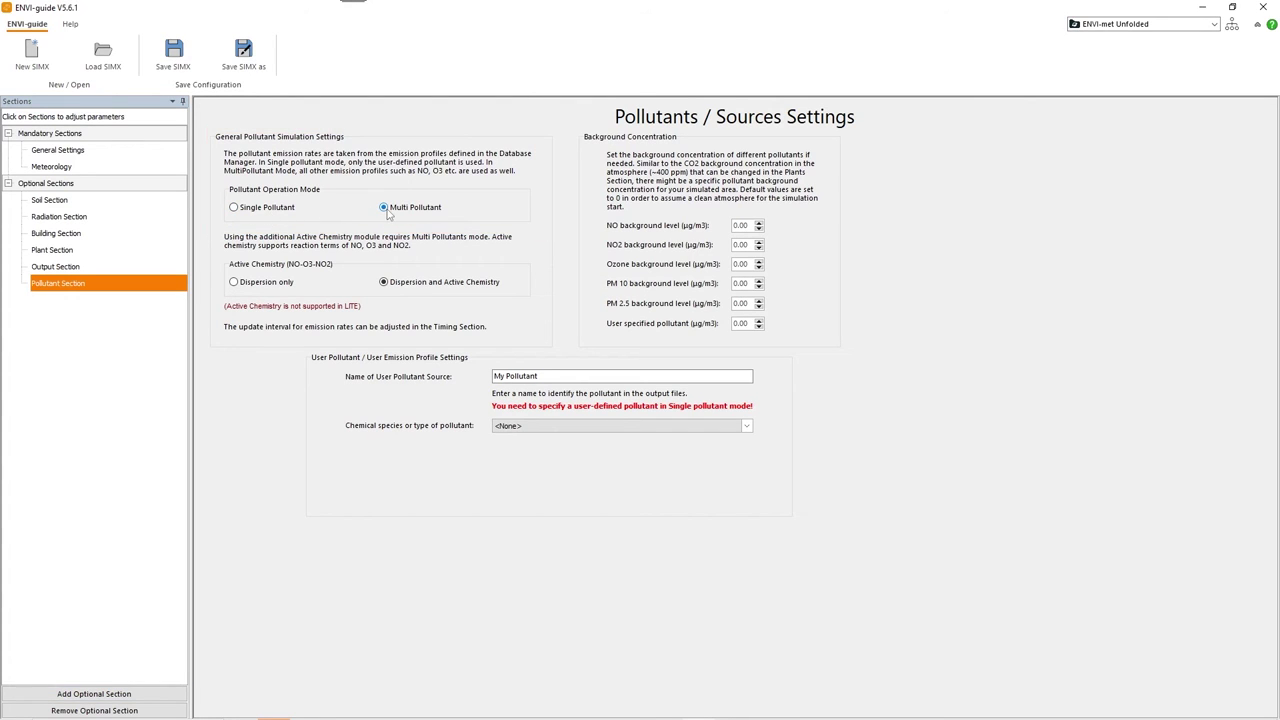
click(258, 286)
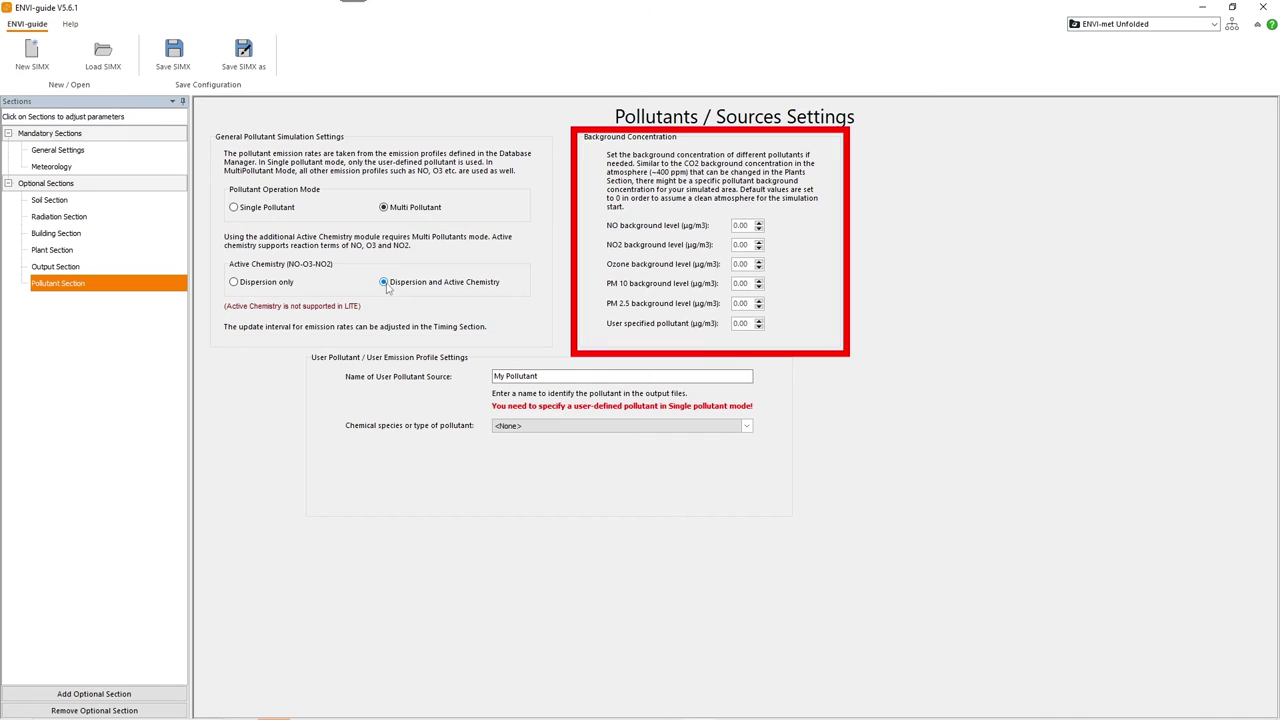
click(758, 224)
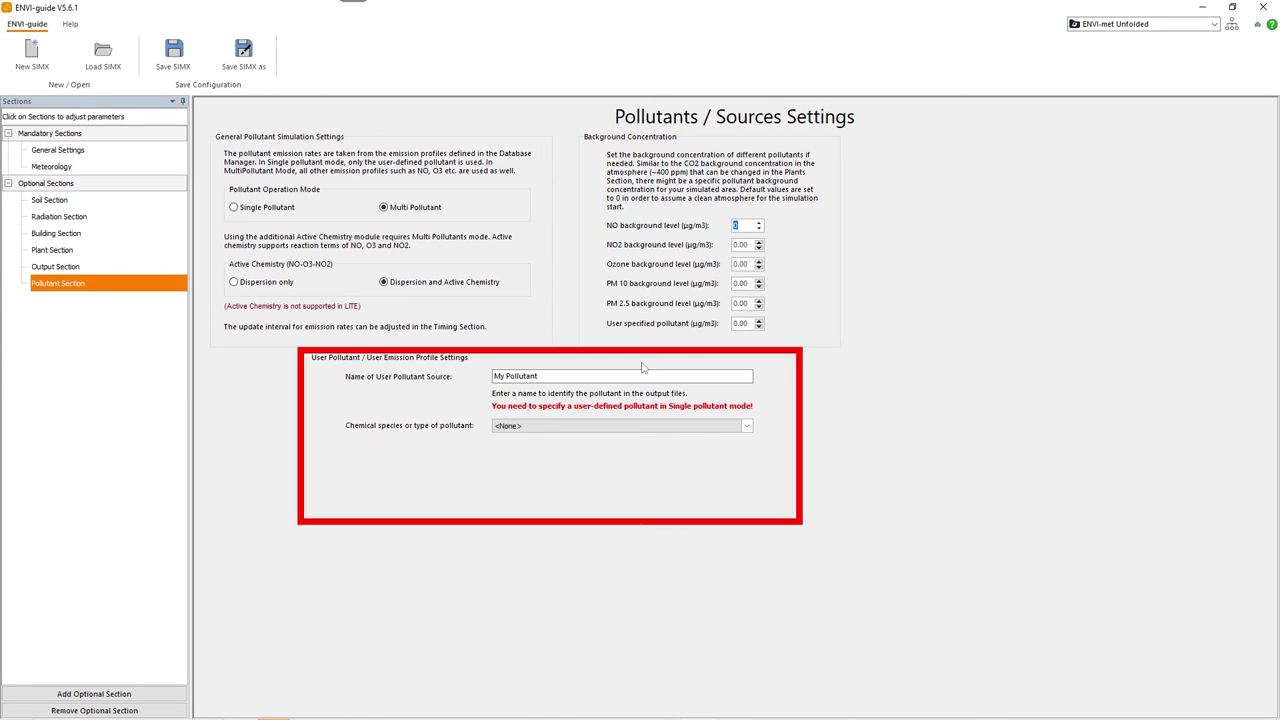
Rename the user pollutant to 'Unfolded' and set its species to SO2
click(577, 376)
drag(577, 376, 491, 378)
text(Unfolded)
click(523, 425)
click(523, 490)
Add the Timing section with defaults (plant processes 600, surface data 30), then the Expert section
click(150, 694)
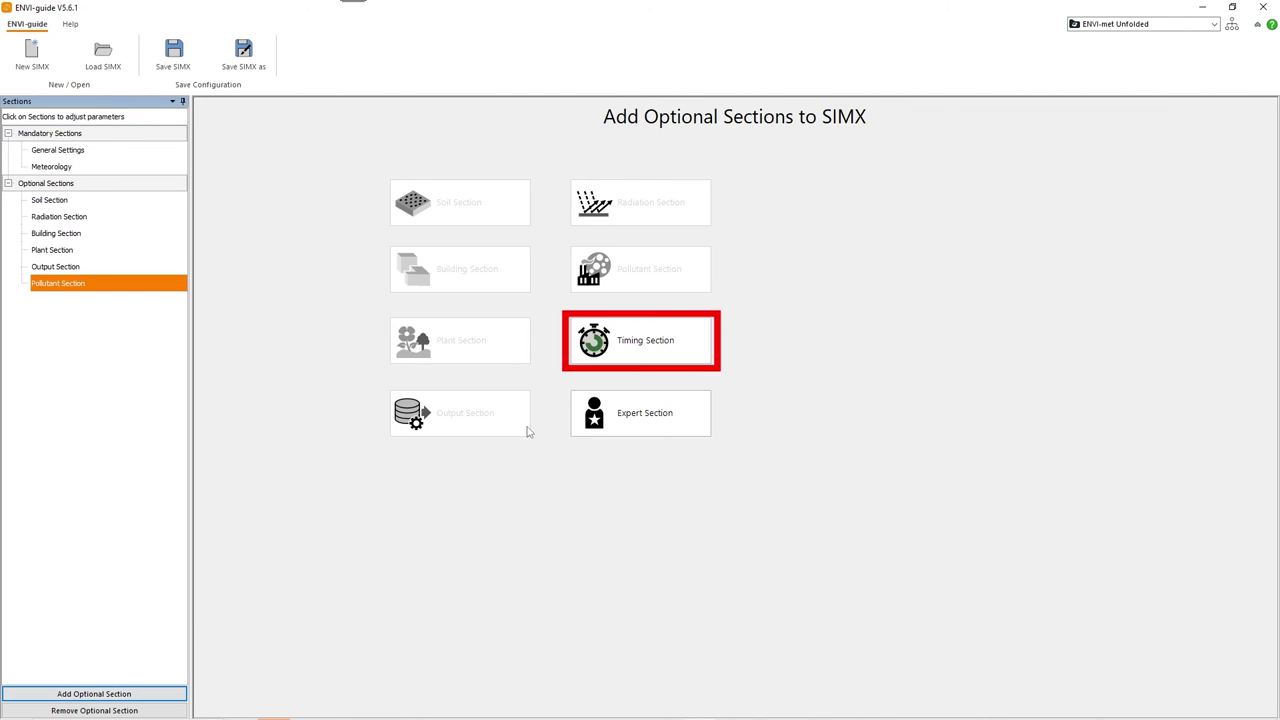
click(593, 360)
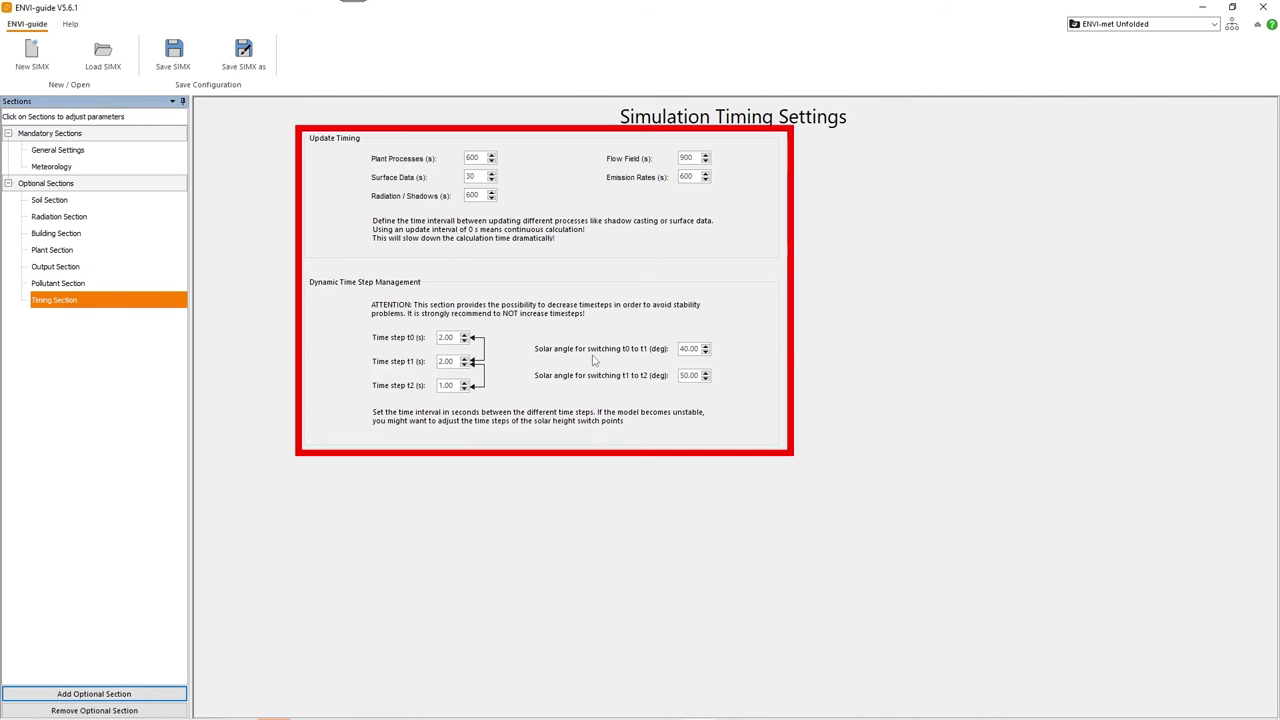
click(491, 156)
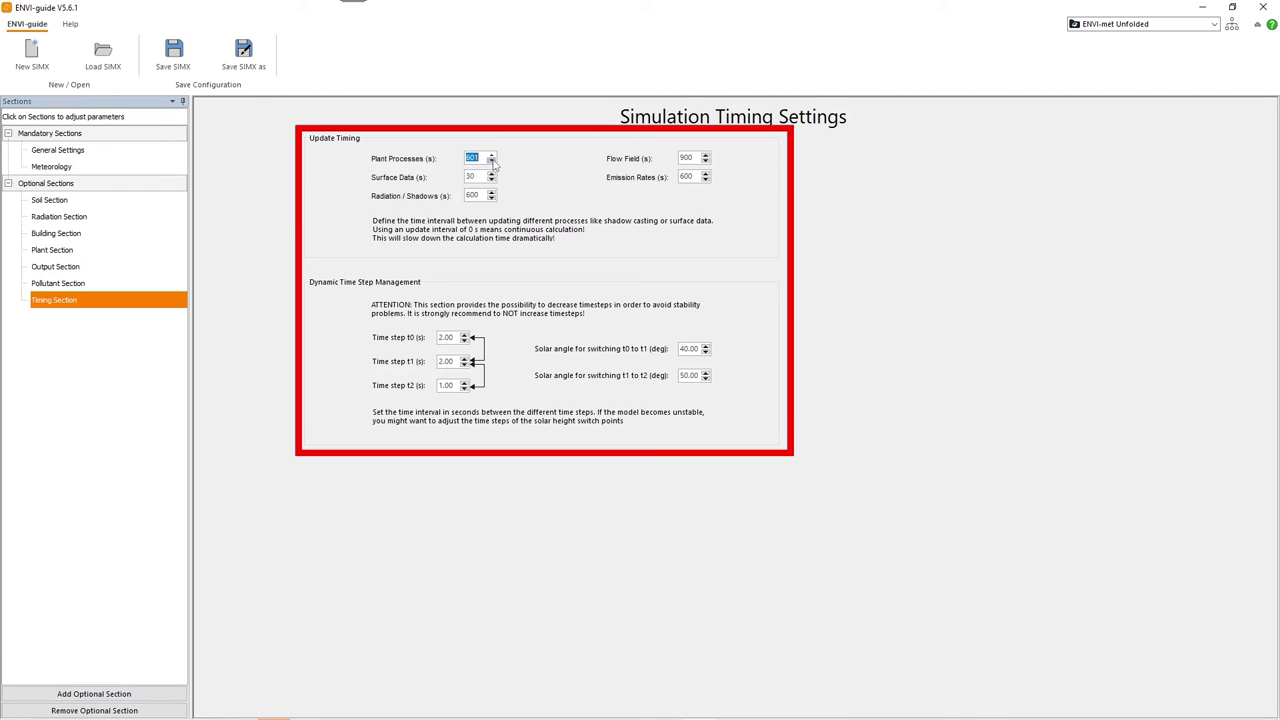
click(491, 161)
click(491, 174)
click(491, 174)
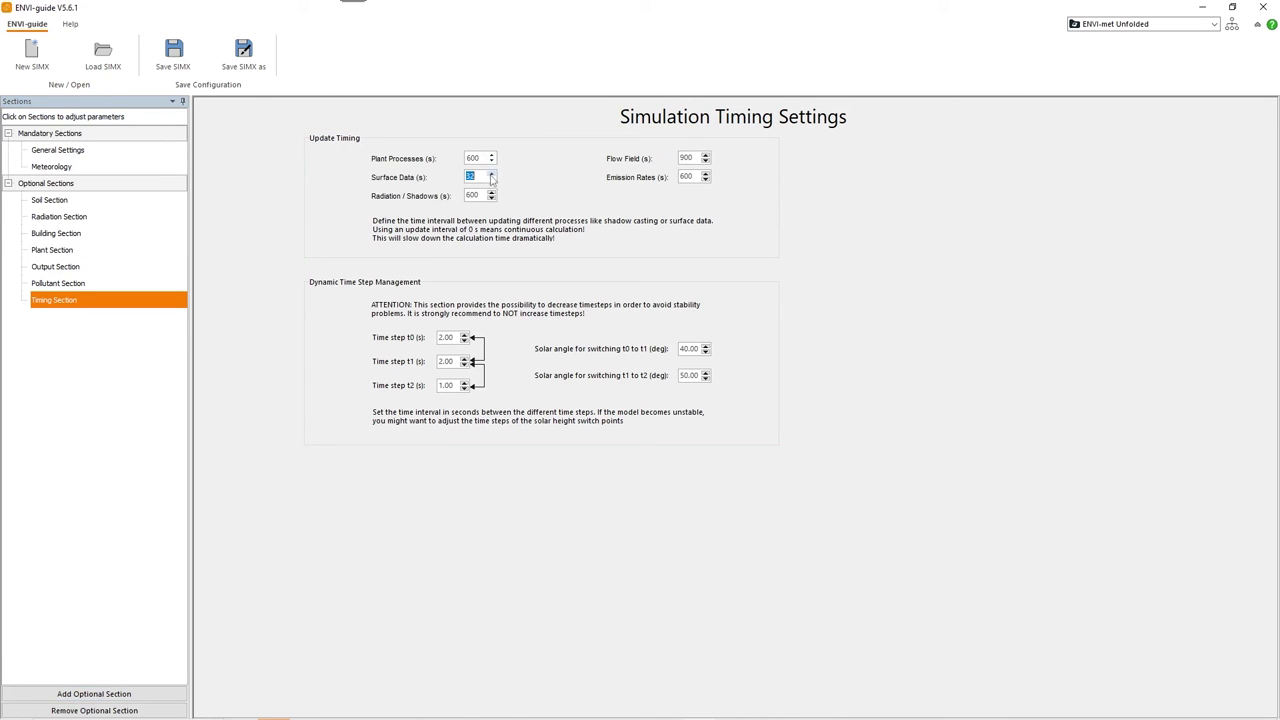
click(491, 180)
key(Tab)
click(152, 694)
click(591, 417)
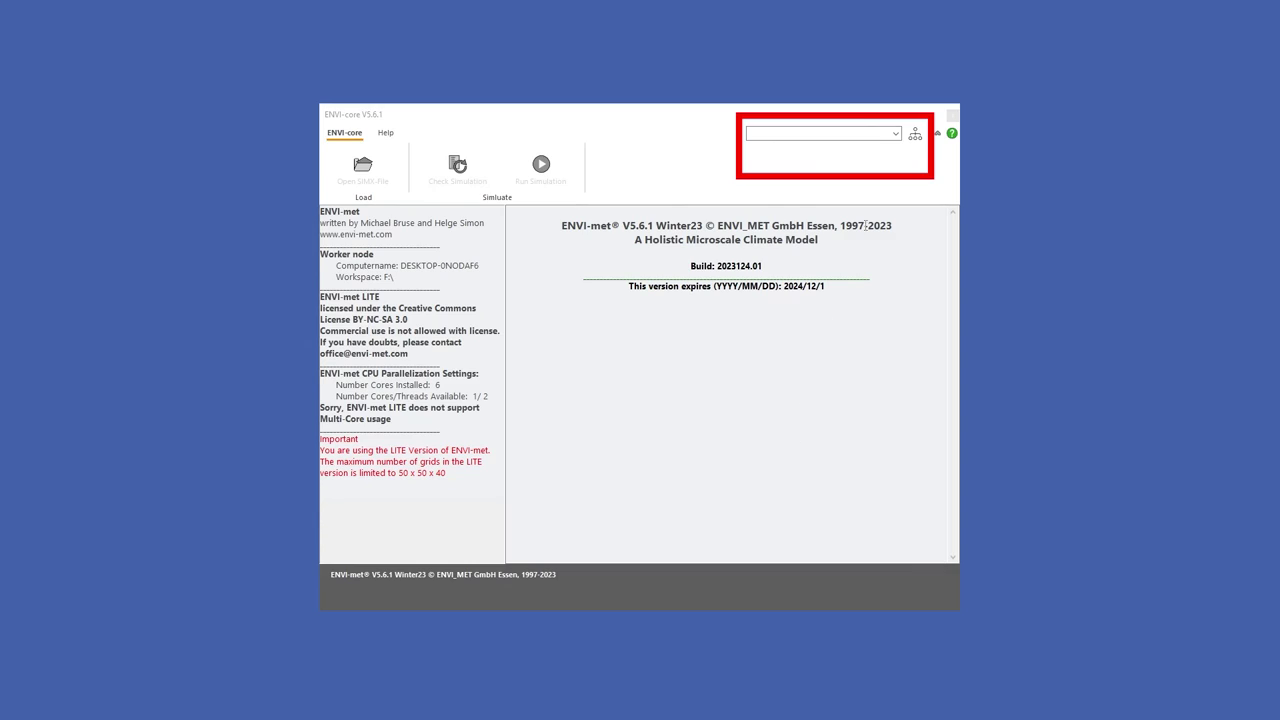
Select the 'ENVI-met Unfolded' workspace, load the Unfolded SIMX file, and run the simulation
click(895, 134)
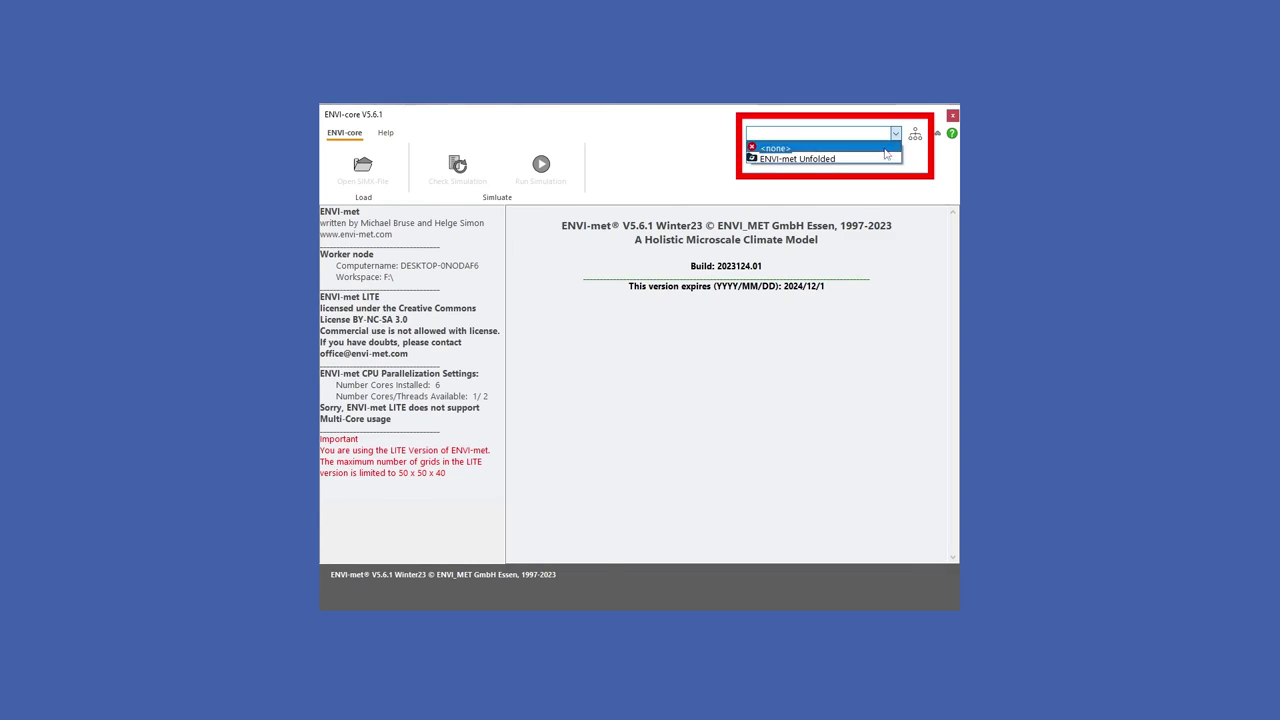
click(882, 158)
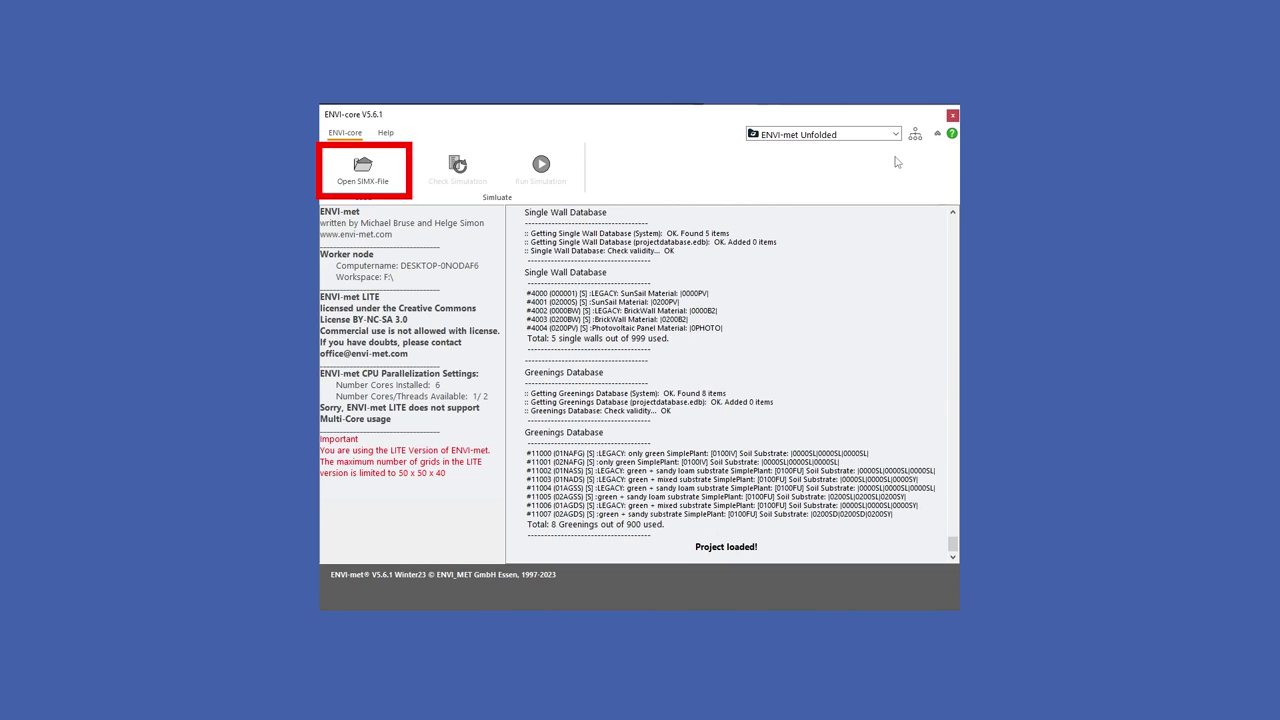
click(374, 176)
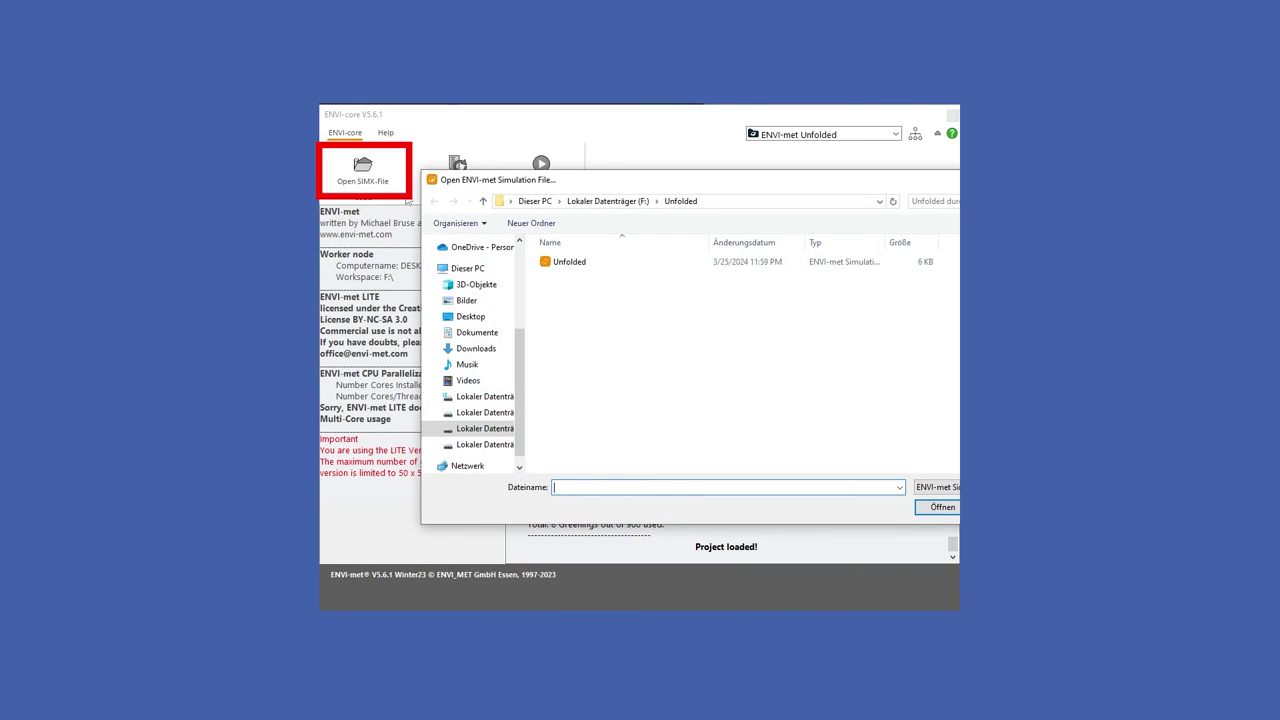
click(568, 263)
click(948, 509)
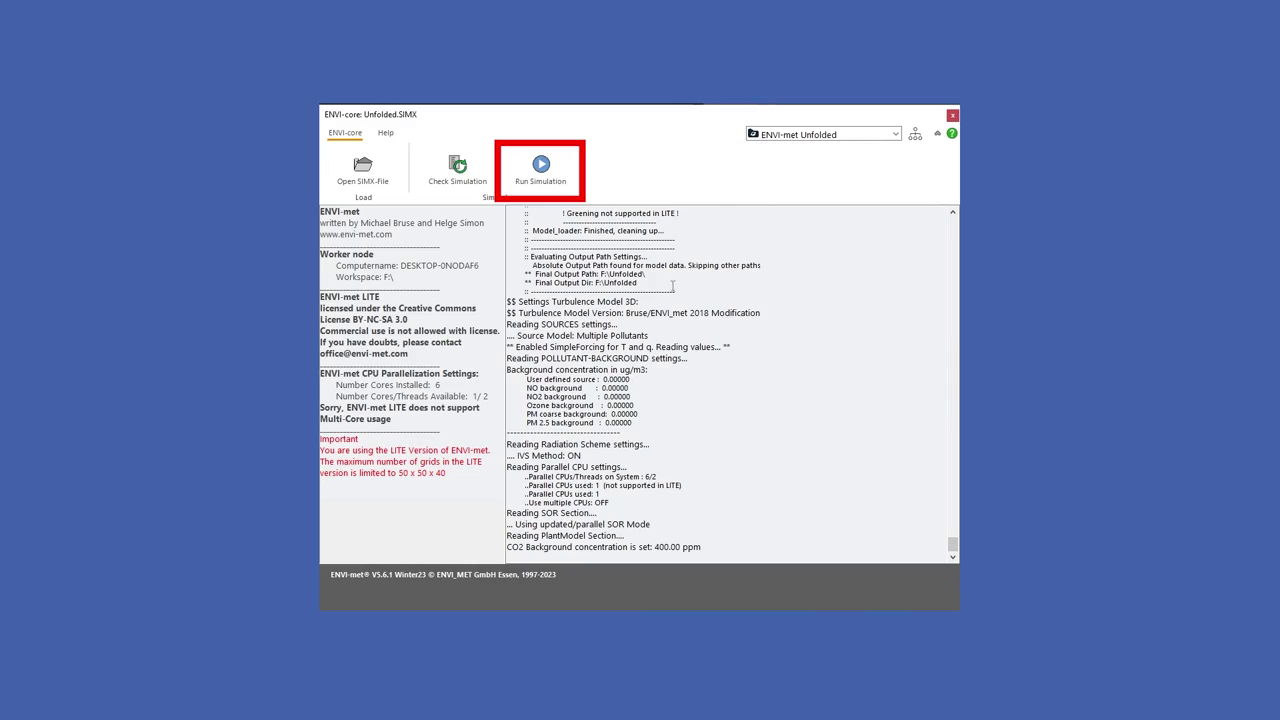
click(542, 167)
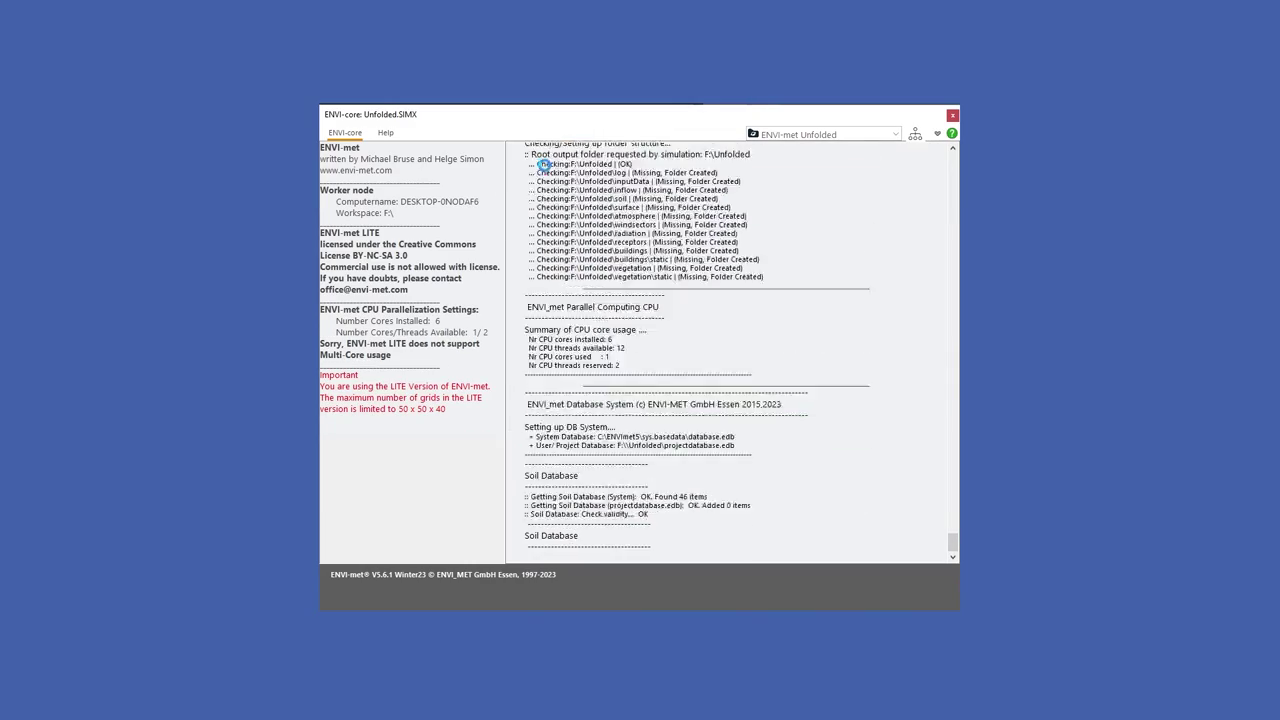